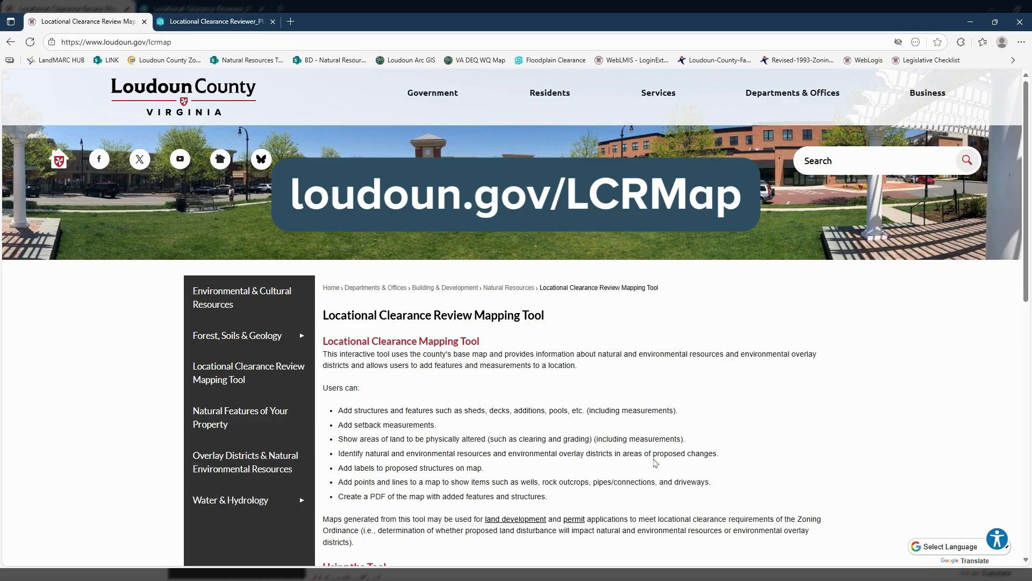
- Review the Locational Clearance Review Mapping Tool page, switch to the interactive map and accept its introductory notice
scroll(656, 461, down, 3)
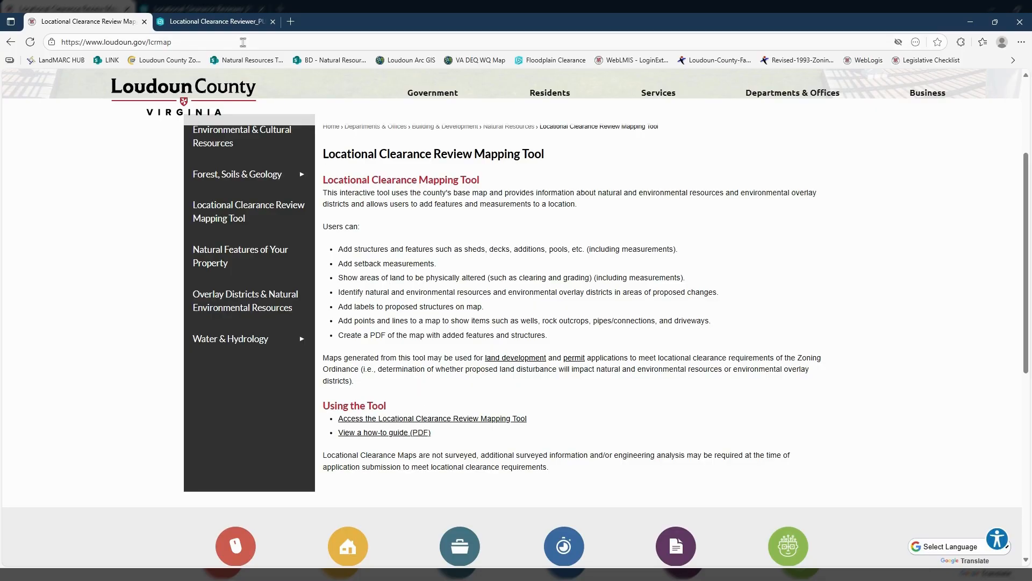
click(228, 24)
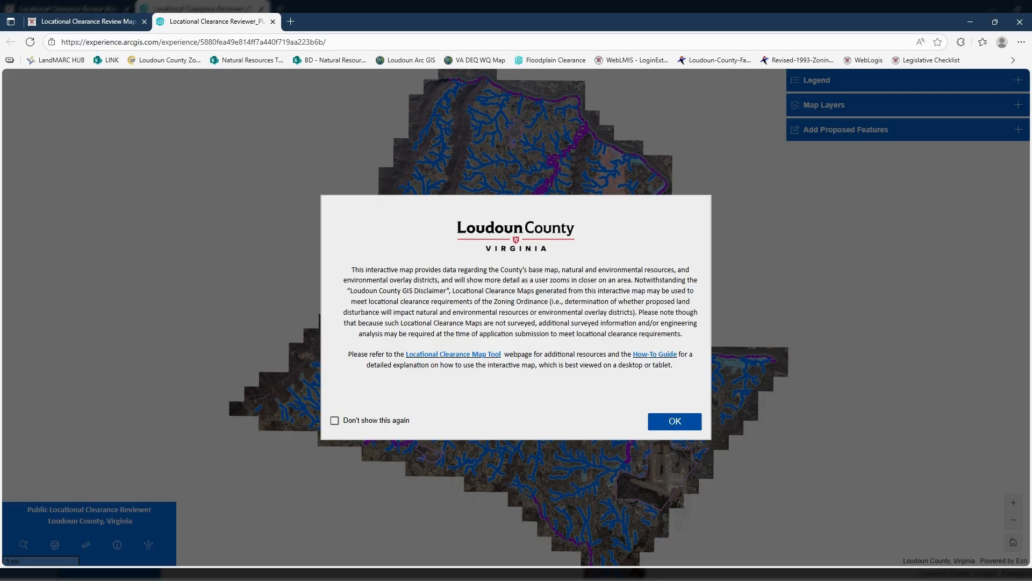
click(667, 425)
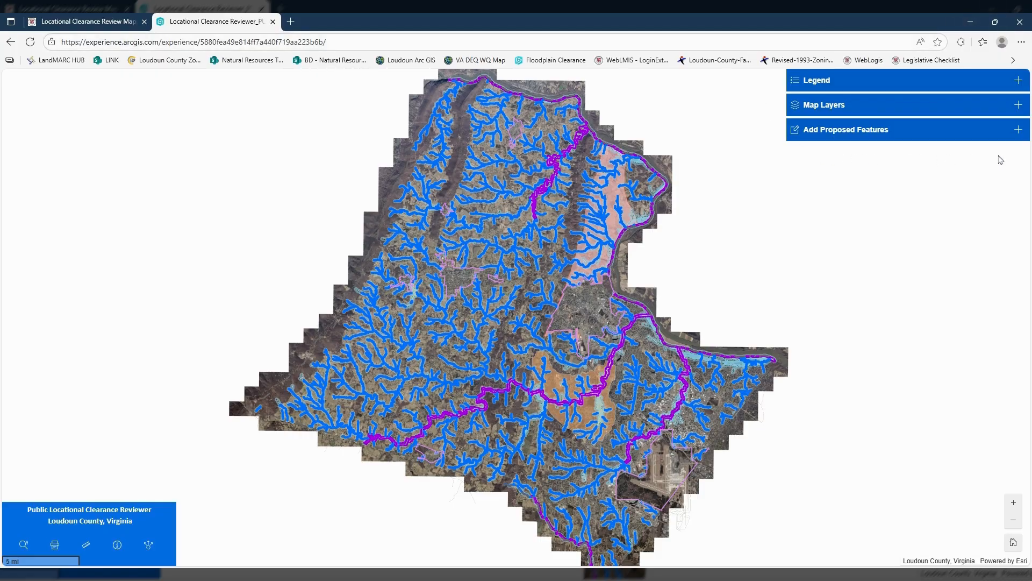
- Examine the map legend from Town Boundaries down to the Floodplain symbols, and collapse it
click(1019, 81)
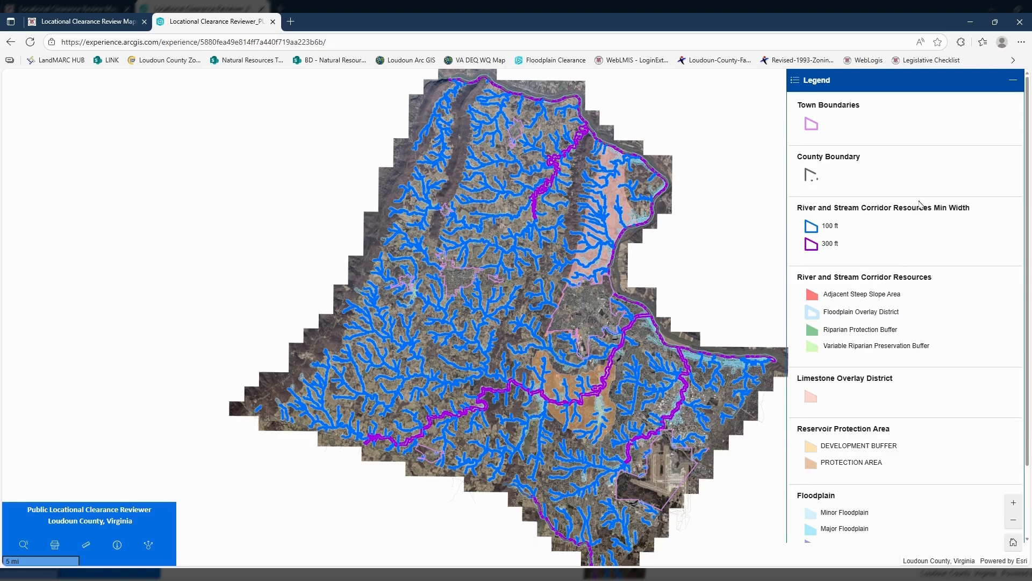
scroll(921, 205, down, 2)
scroll(921, 205, up, 2)
scroll(892, 376, down, 2)
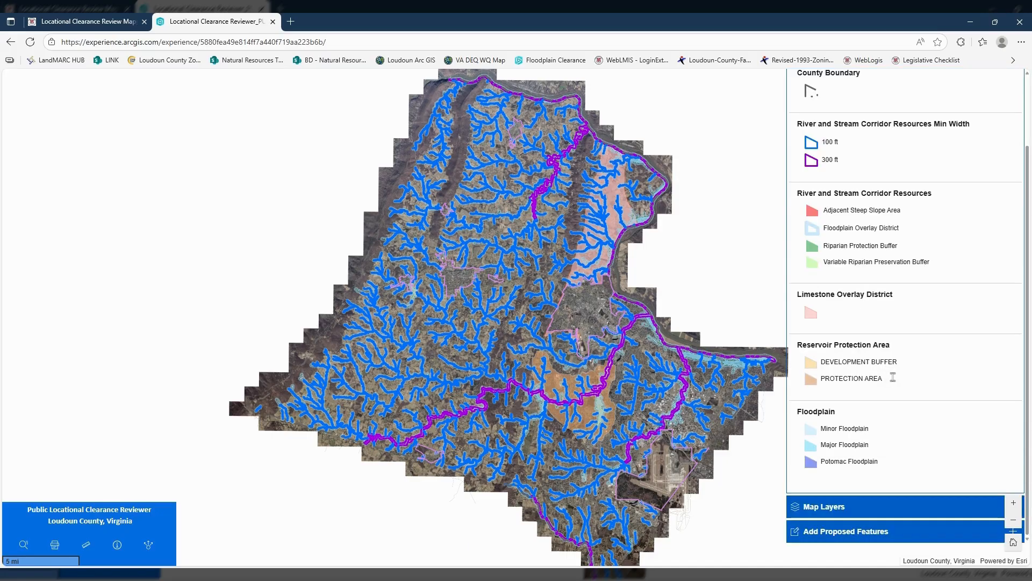
scroll(893, 378, up, 2)
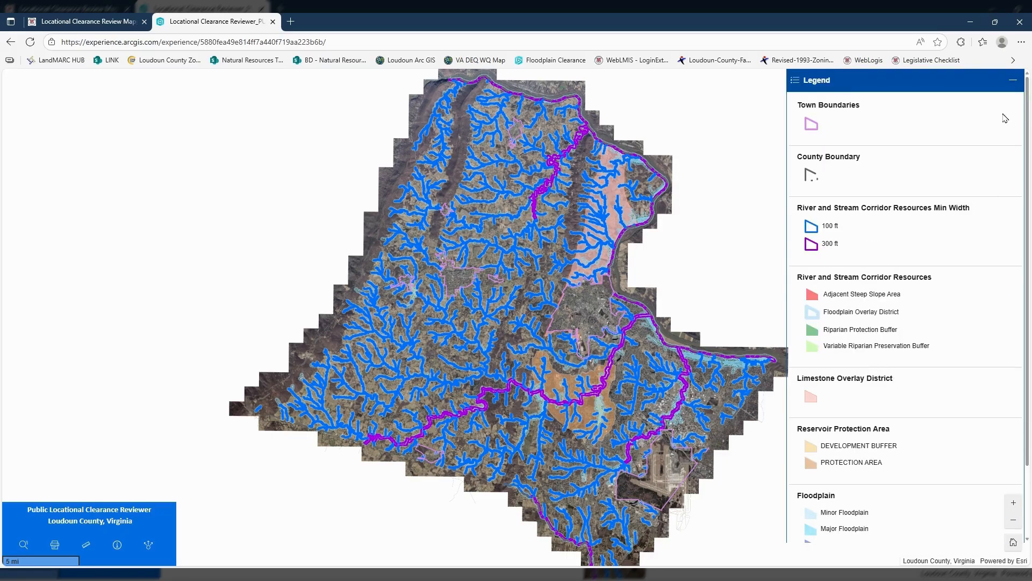
click(1013, 79)
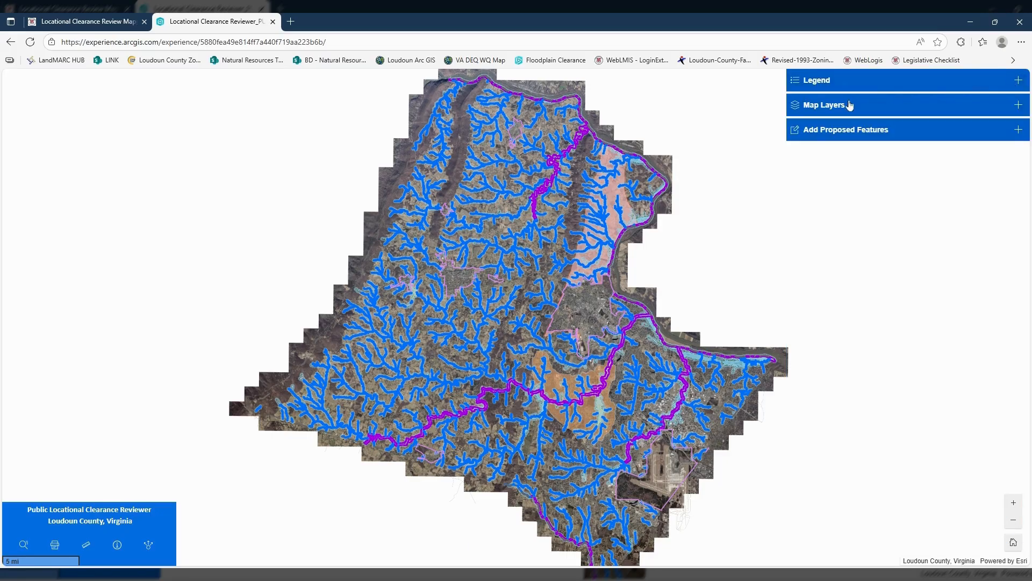
- Expand the map layer list and view the transparency setting of the Town Boundaries layer without altering it
click(1018, 107)
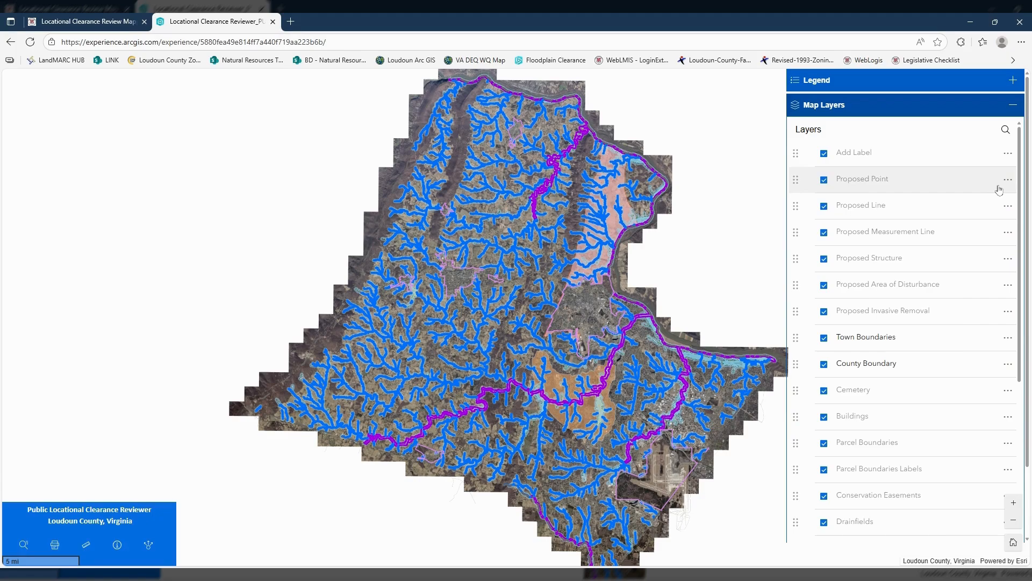
click(1009, 339)
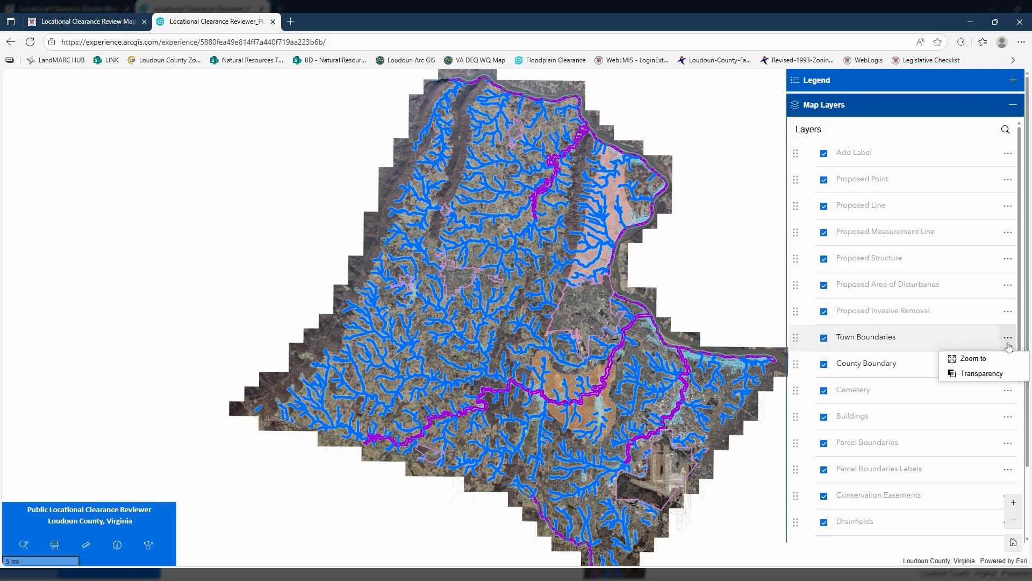
click(981, 374)
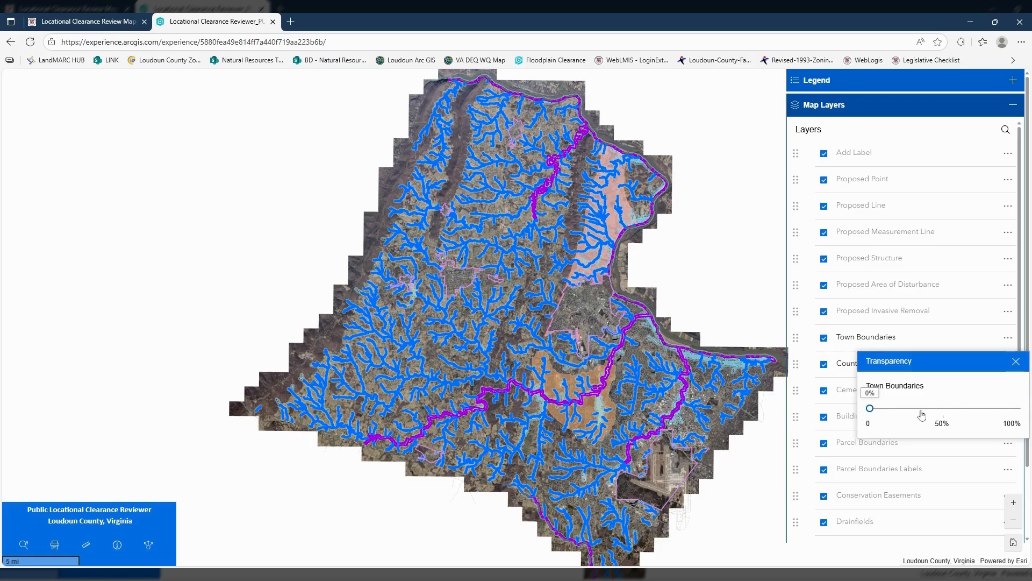
click(1016, 361)
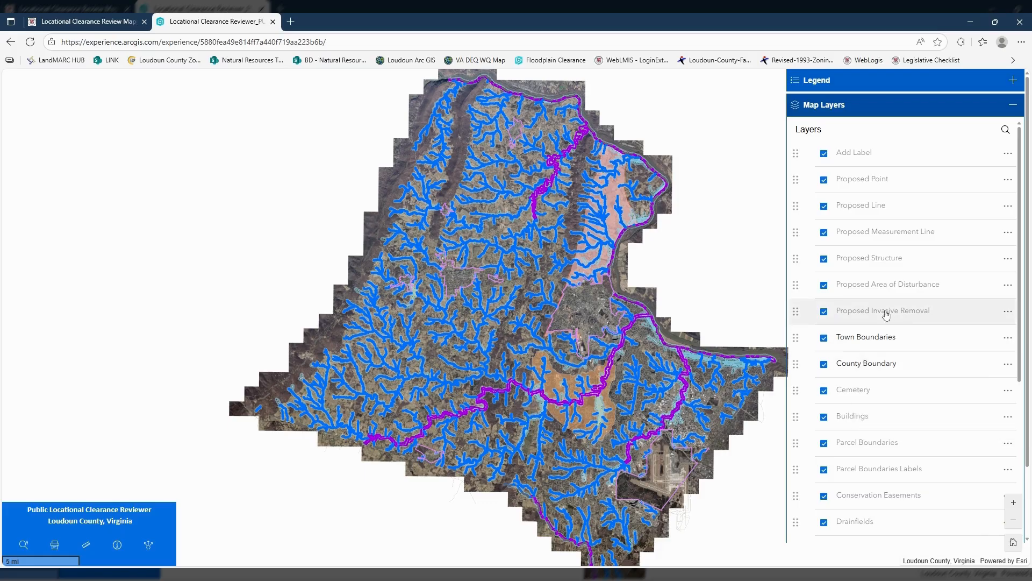
- Turn the Town Boundaries layer off and on, try moving it above Proposed Area of Disturbance, and collapse the layer list
click(824, 339)
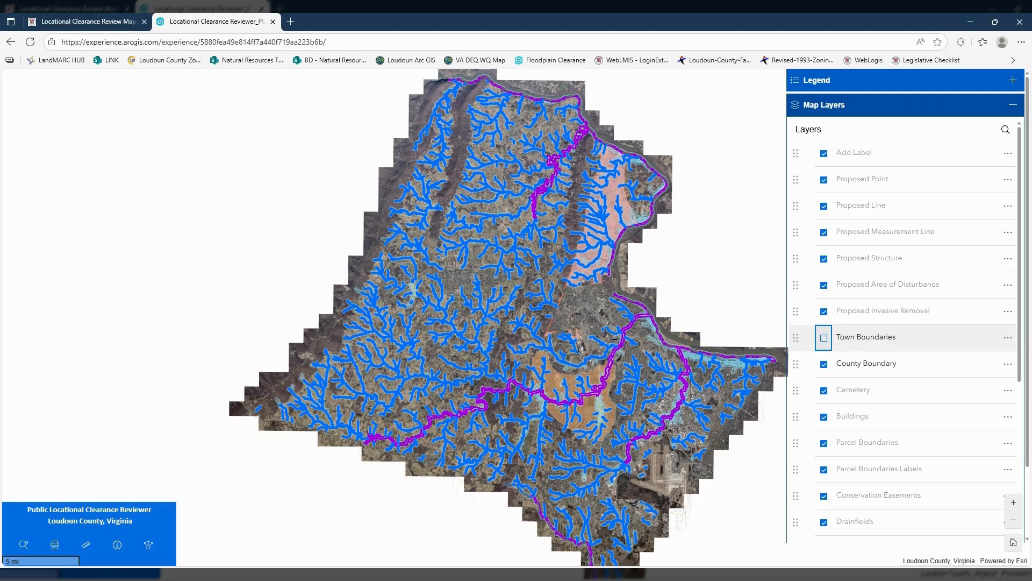
click(825, 341)
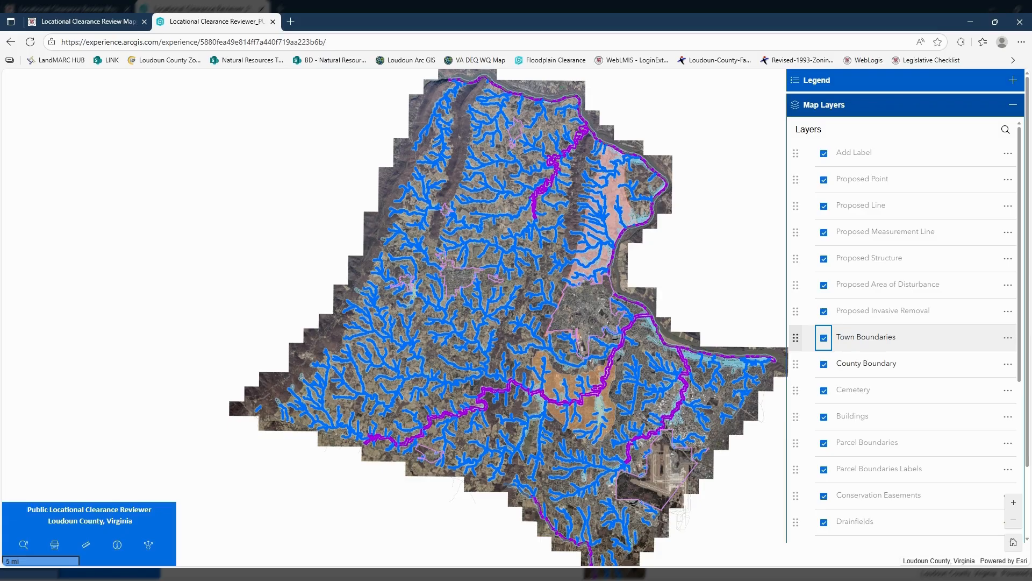
click(798, 338)
drag(798, 338, 797, 336)
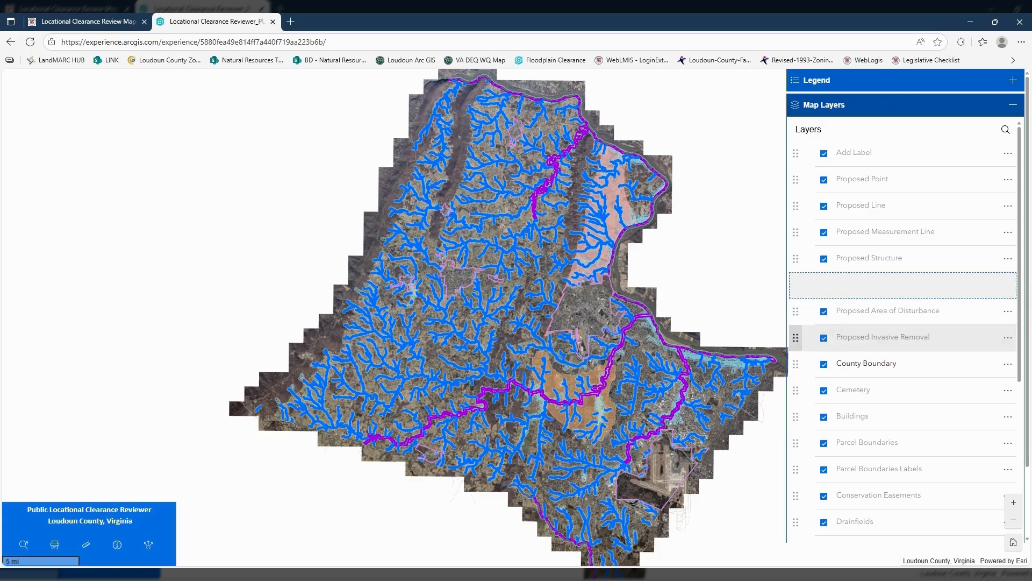
key(Down)
key(space)
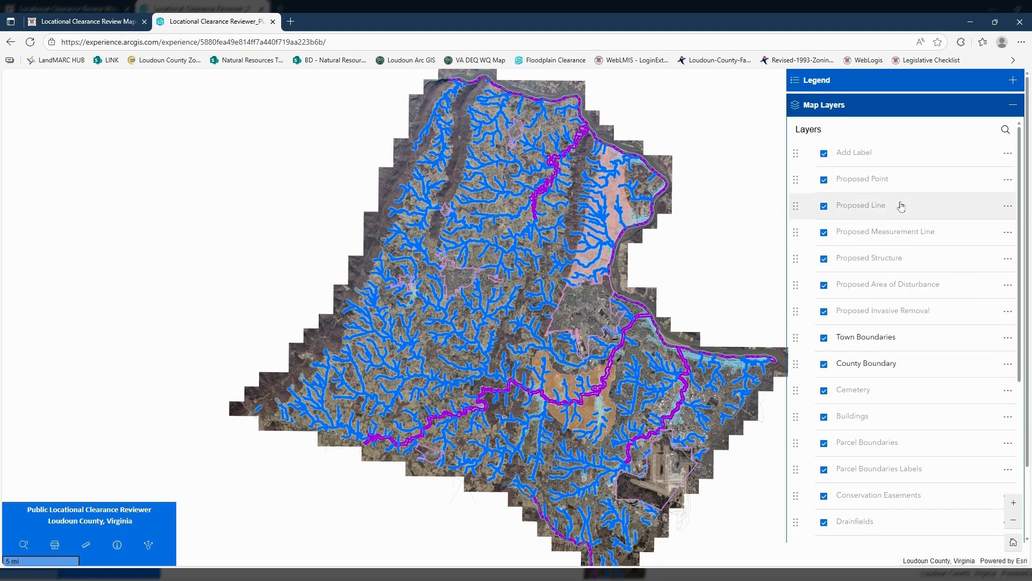
click(1013, 105)
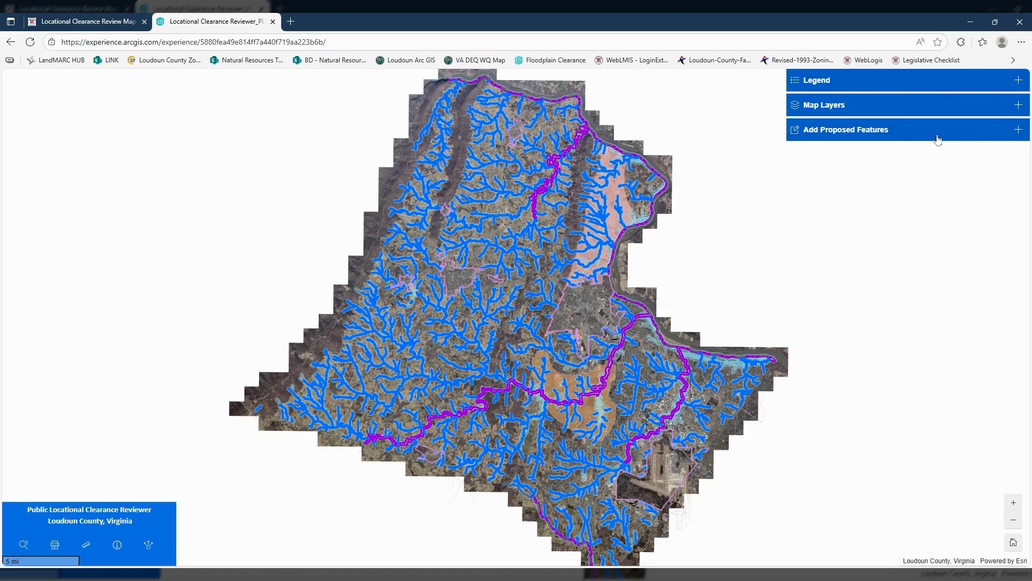
- Examine the feature types available for adding proposed features, from labels to invasive removal areas, and collapse the editor
click(1018, 130)
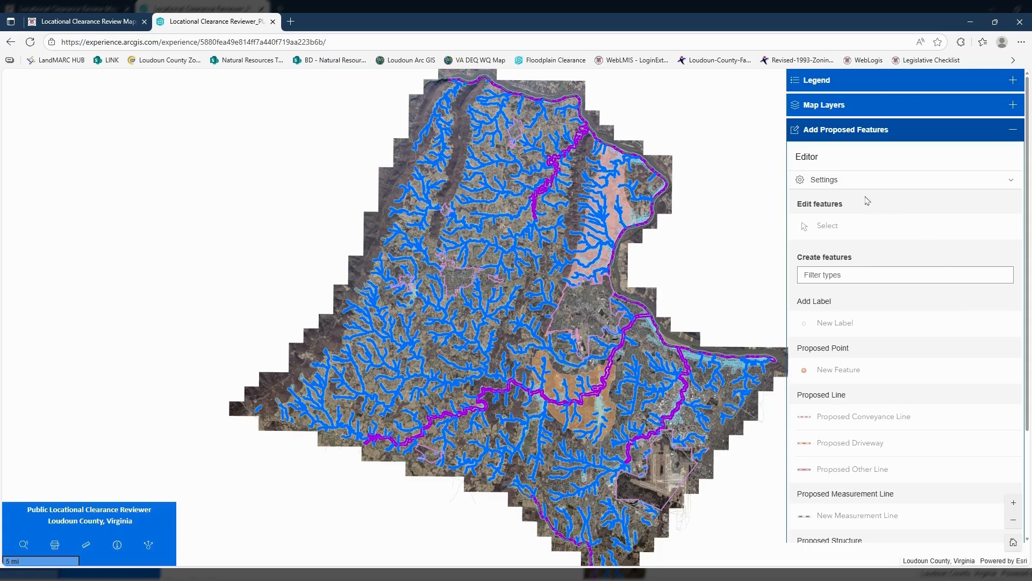
scroll(912, 276, down, 3)
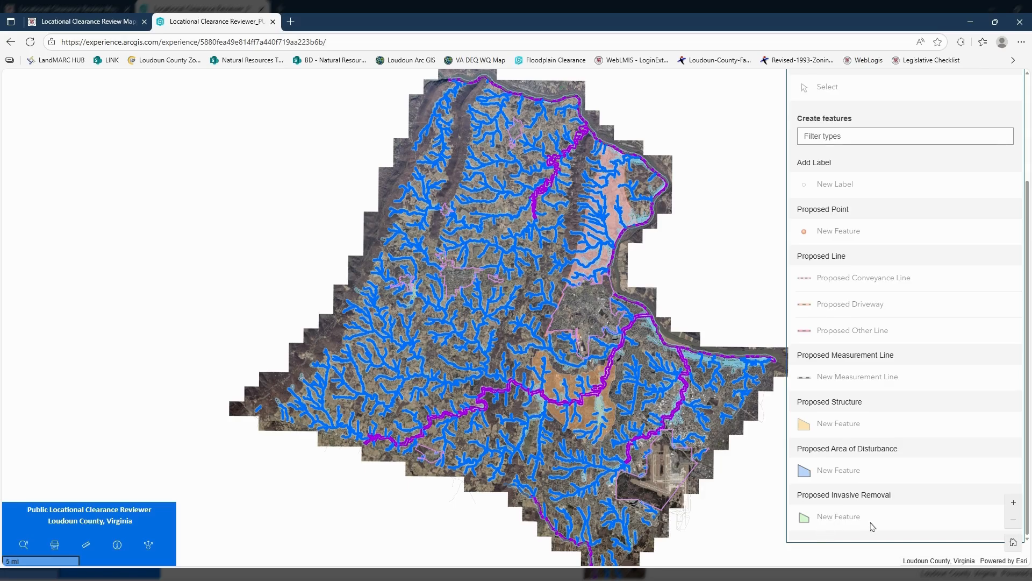
scroll(882, 268, up, 3)
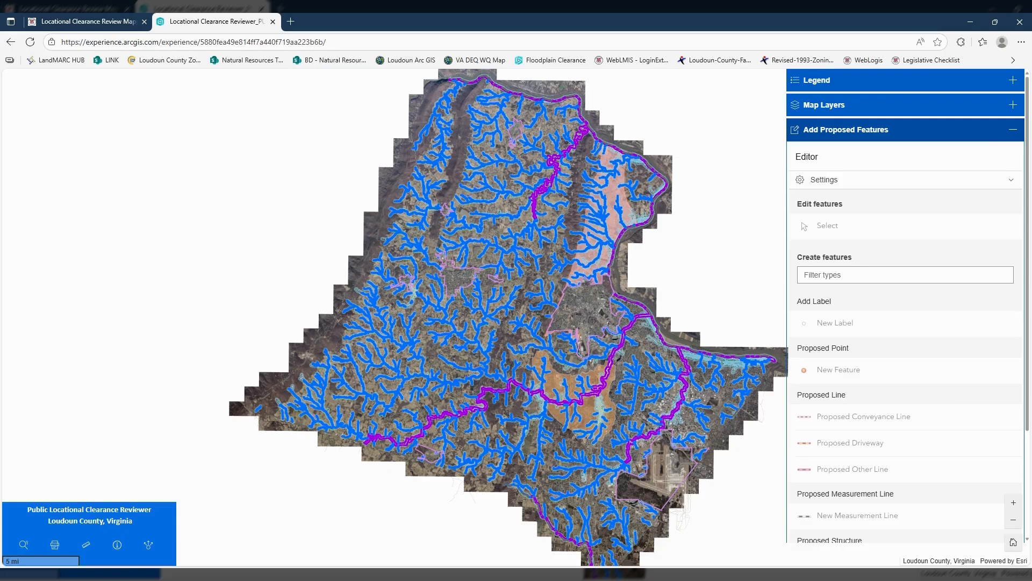
click(1016, 130)
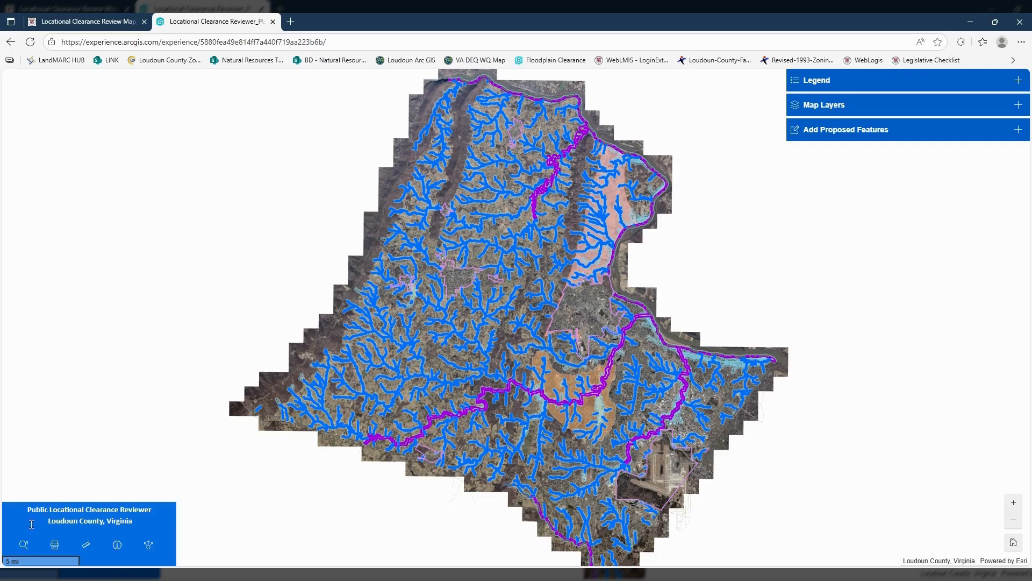
- Look over the address or PIN search and the print settings, including the advanced extent, author and print quality options
click(24, 545)
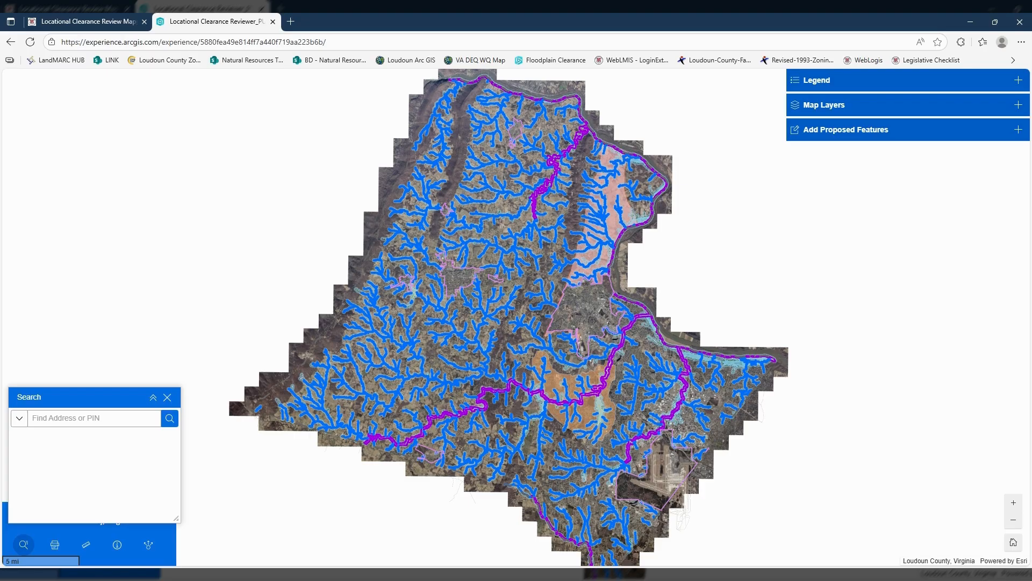
click(167, 397)
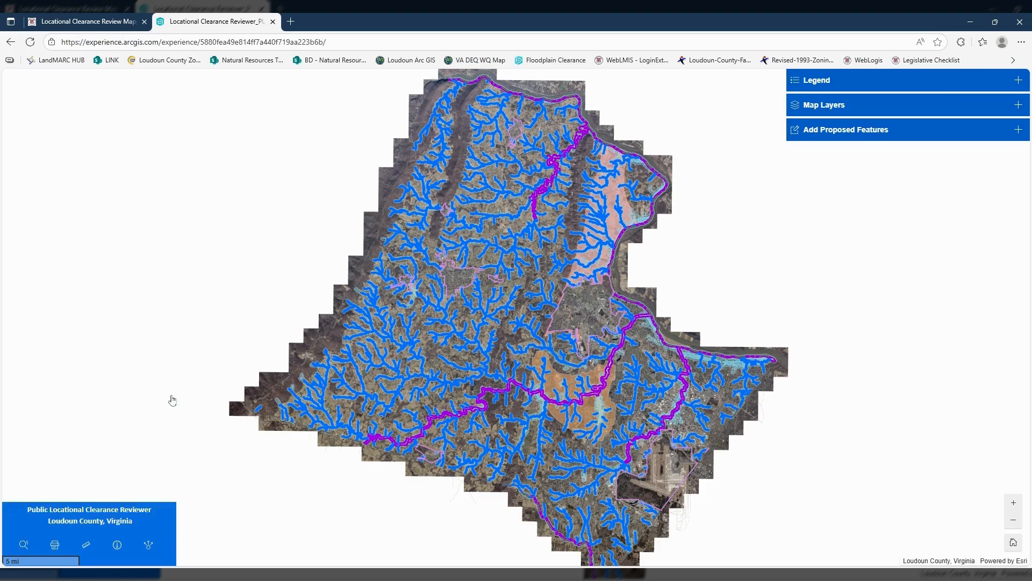
click(54, 543)
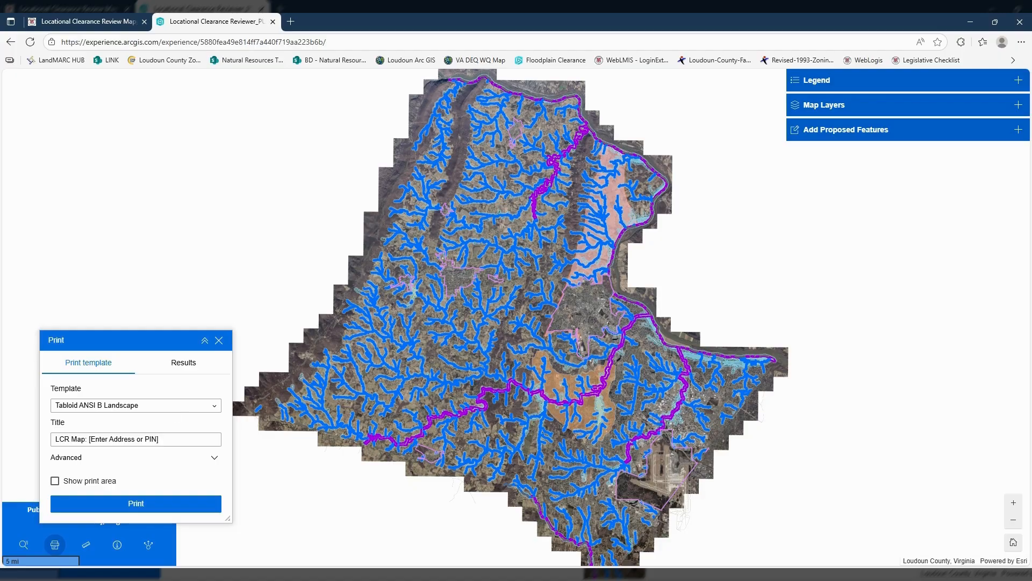
click(213, 458)
scroll(191, 418, down, 1)
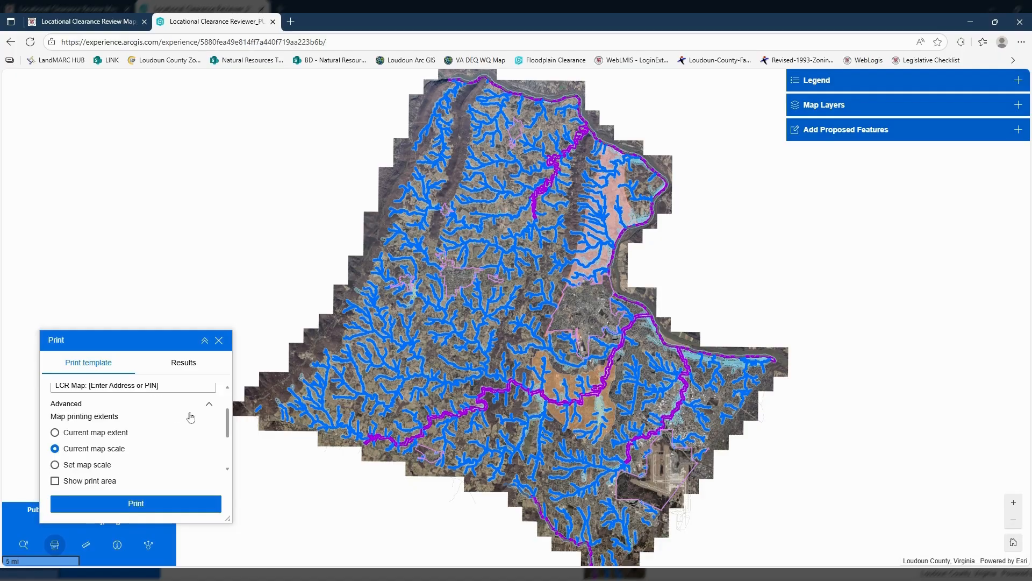
scroll(190, 417, down, 3)
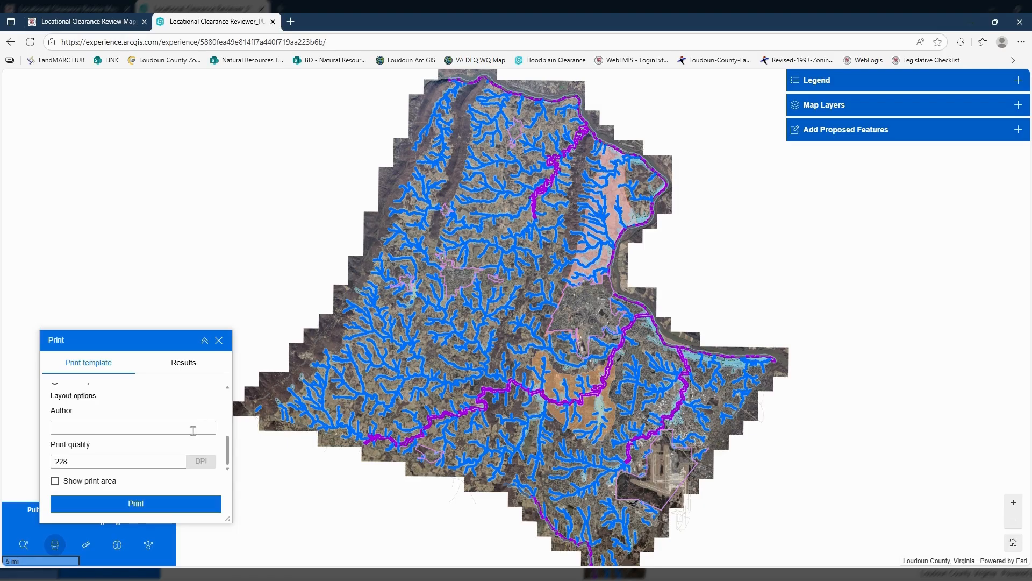
scroll(193, 430, up, 4)
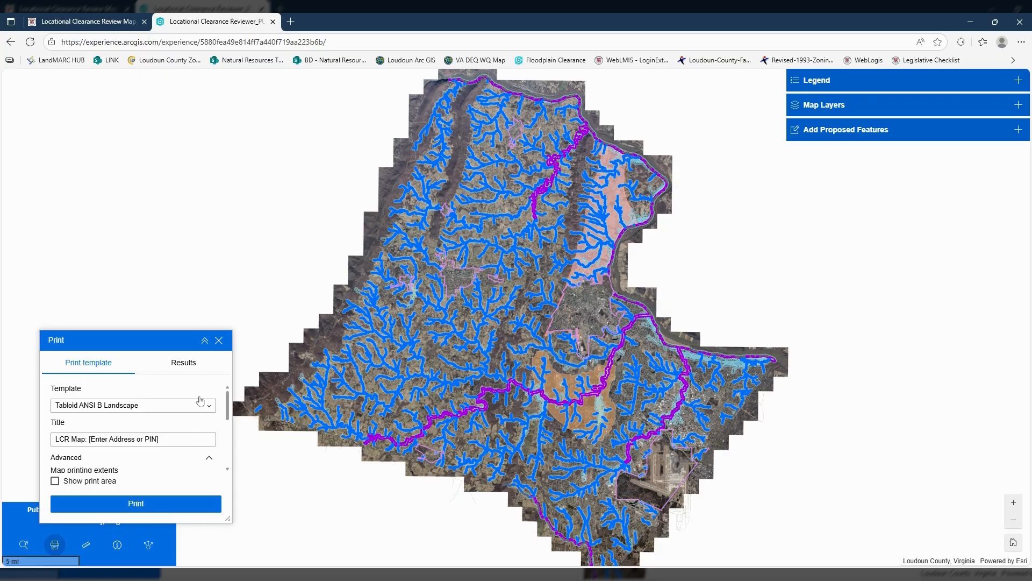
click(220, 341)
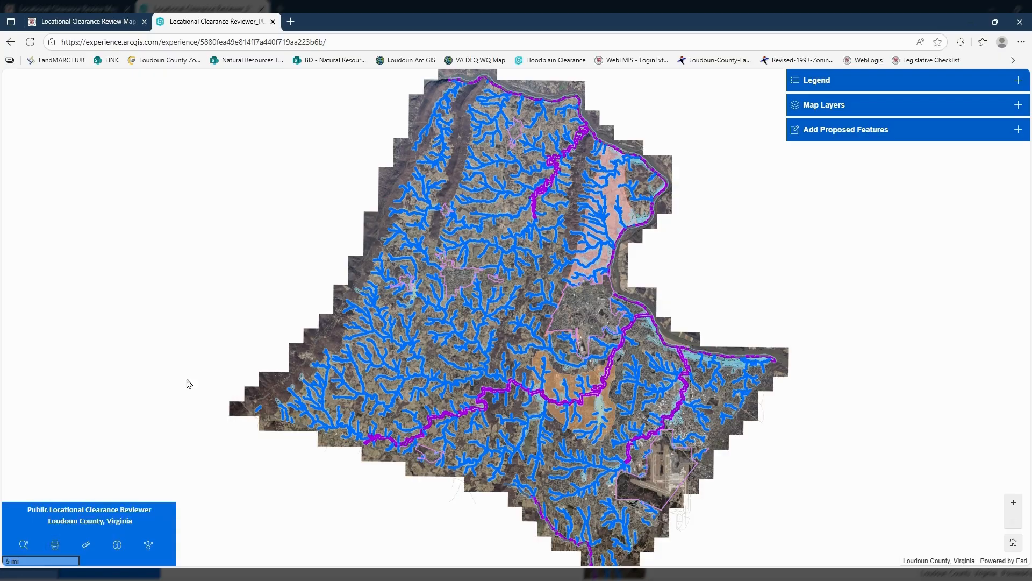
- Activate distance measurement, view the selectable measurement units and close the measurement tool
click(86, 545)
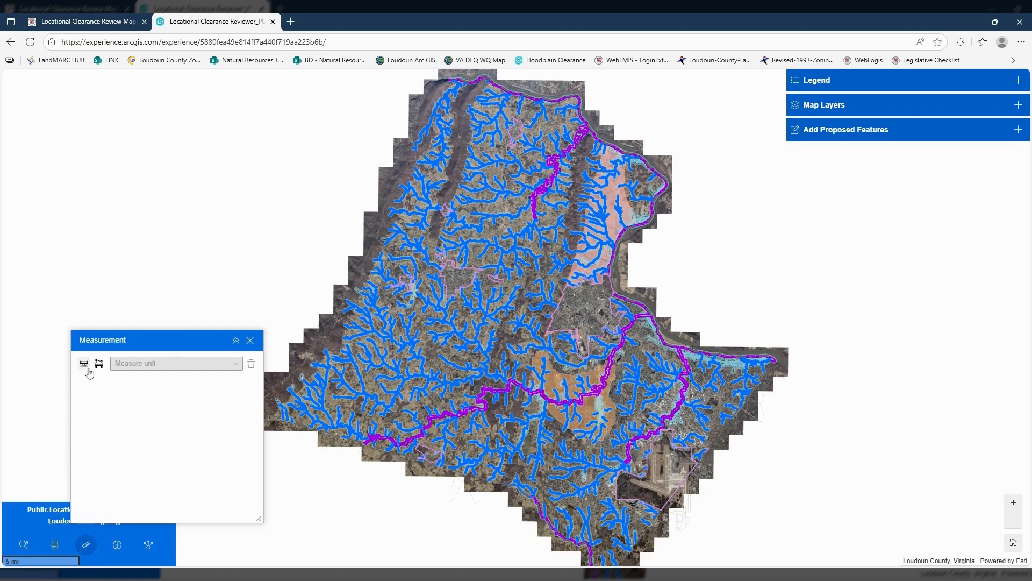
click(84, 364)
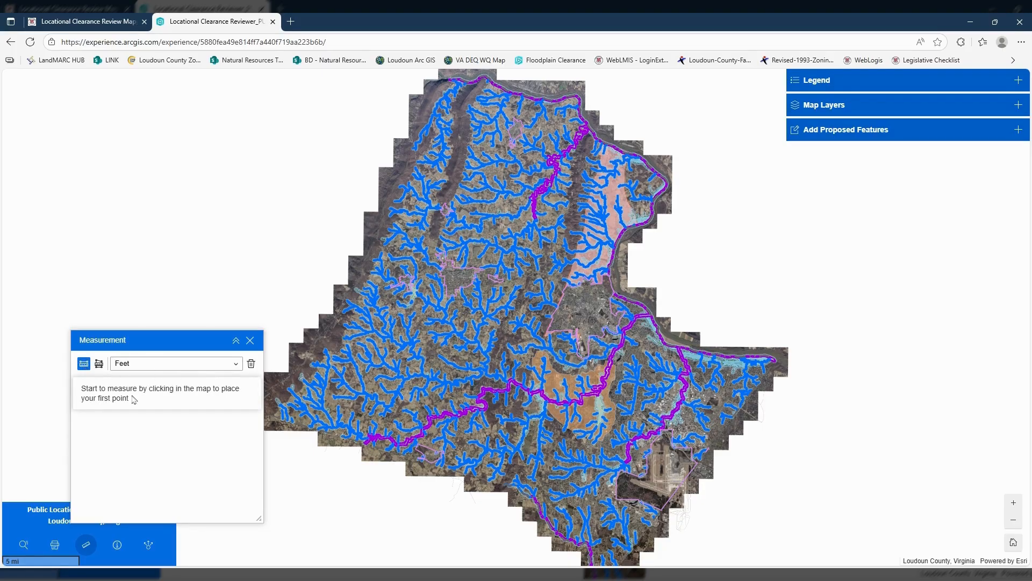
click(235, 364)
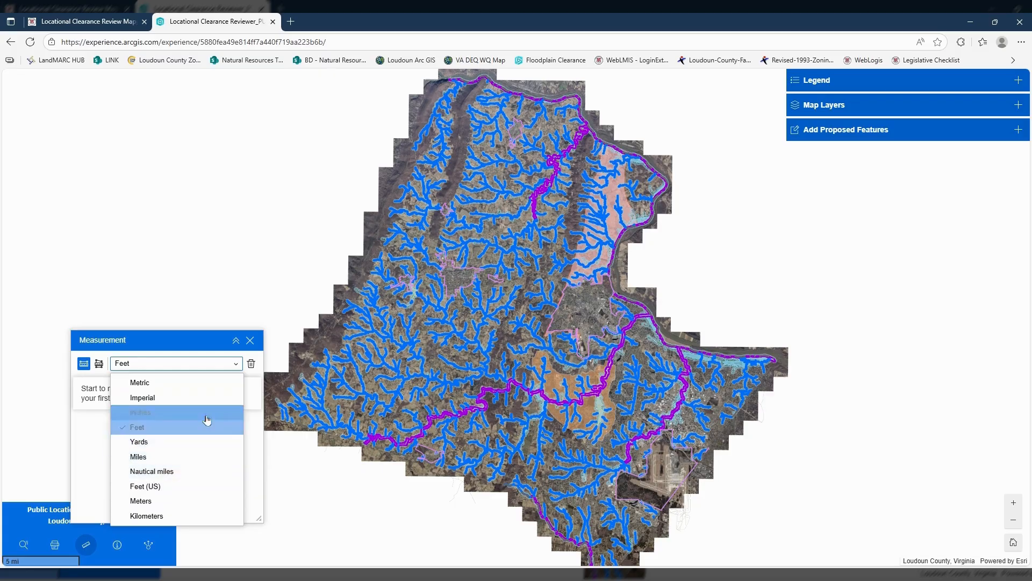
click(249, 341)
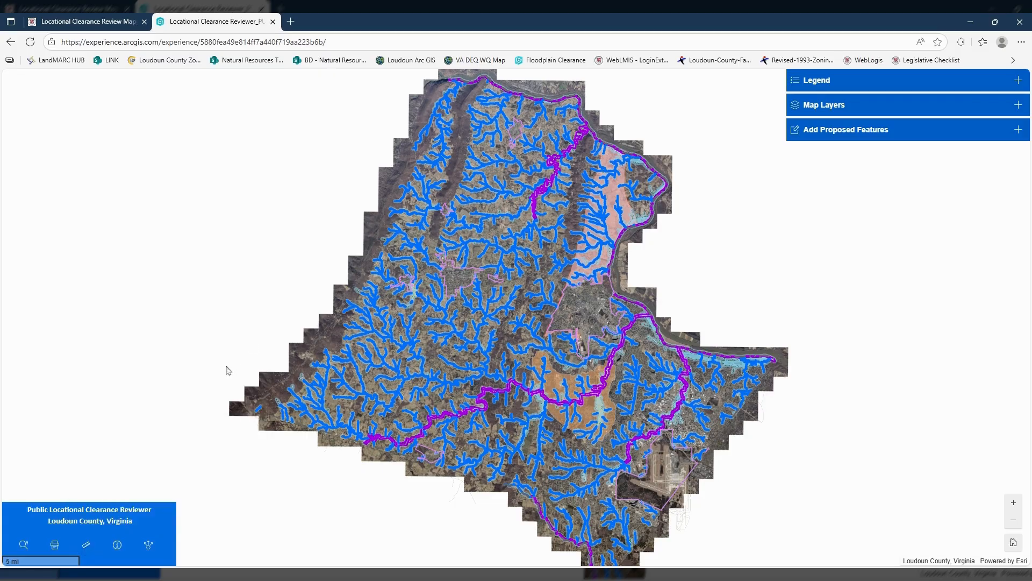
- View the additional information window with its webpage, How-To Guide and GIS Disclaimer links, and close it
click(114, 546)
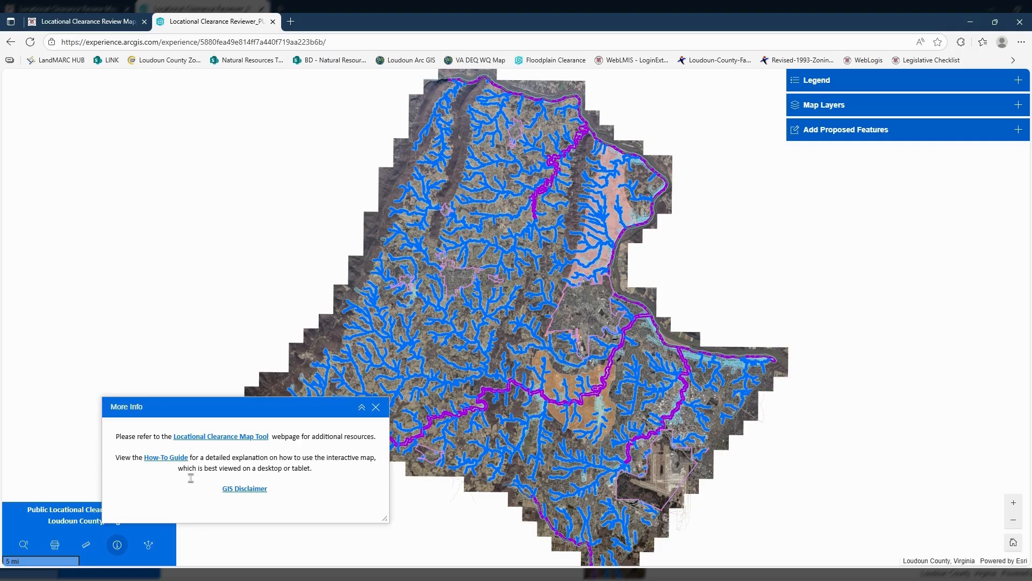
click(376, 408)
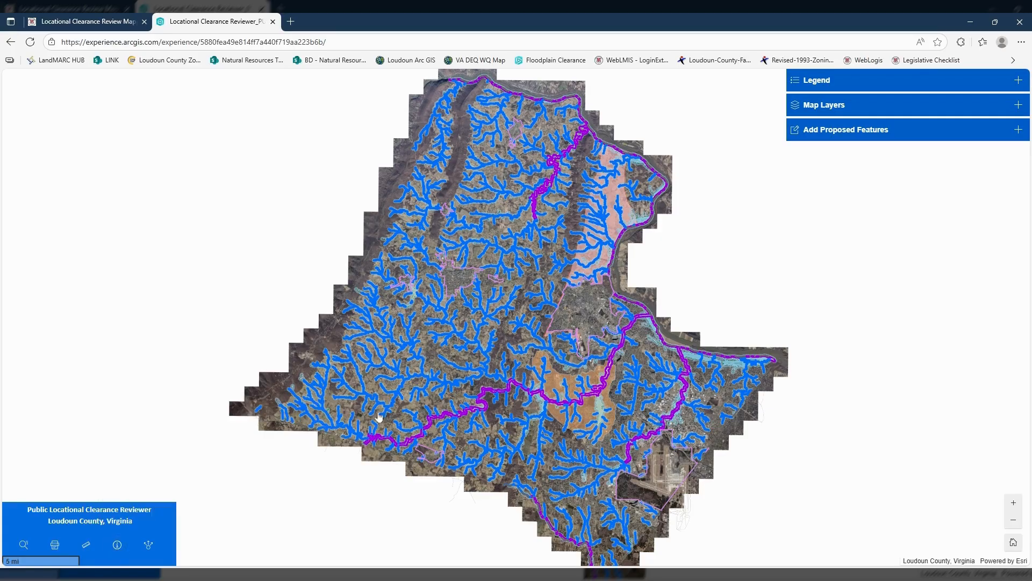
click(148, 548)
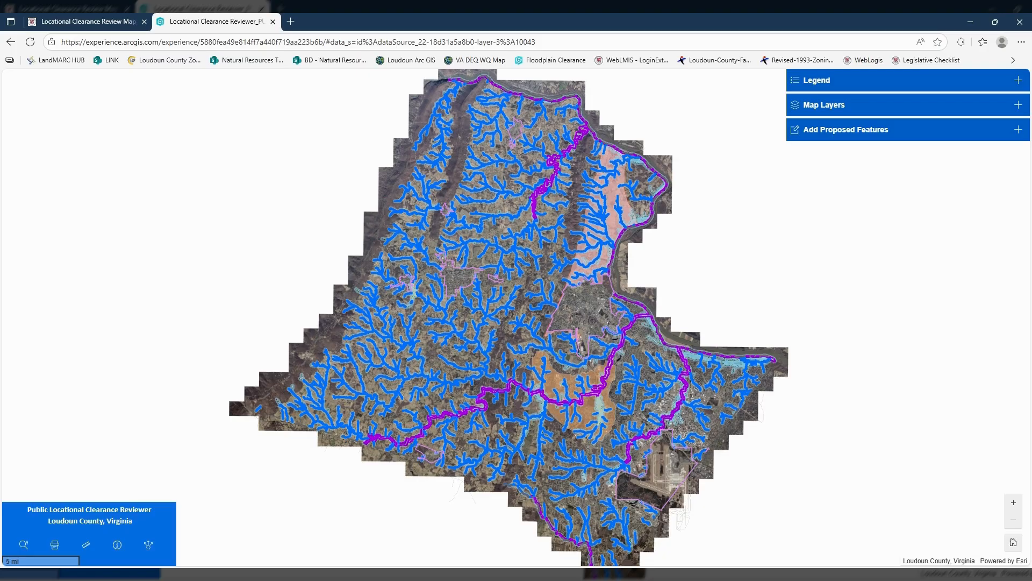
- Search for the sample parcel by its parcel identification number and zoom the map to the matching result
click(23, 545)
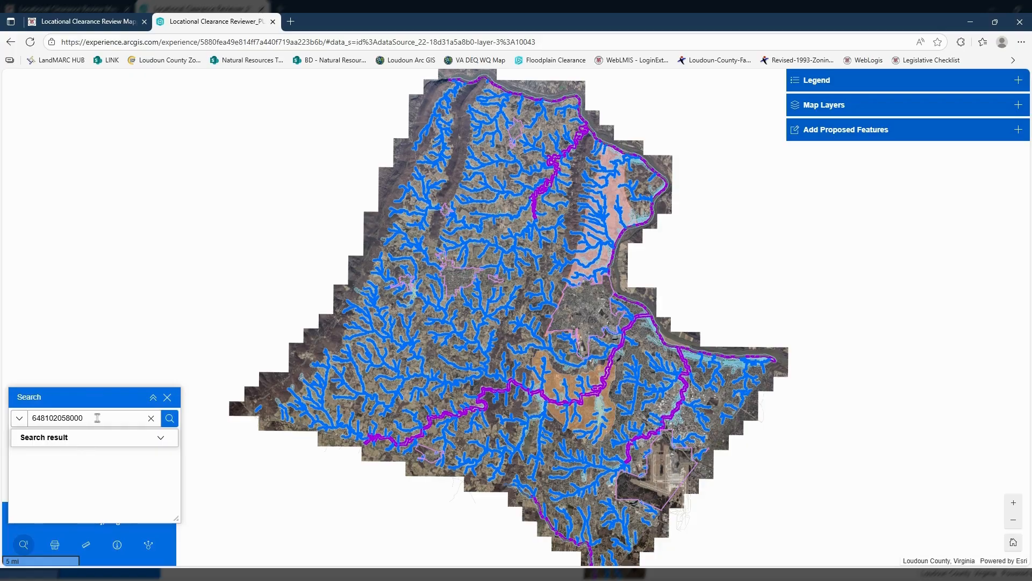
click(171, 422)
click(167, 442)
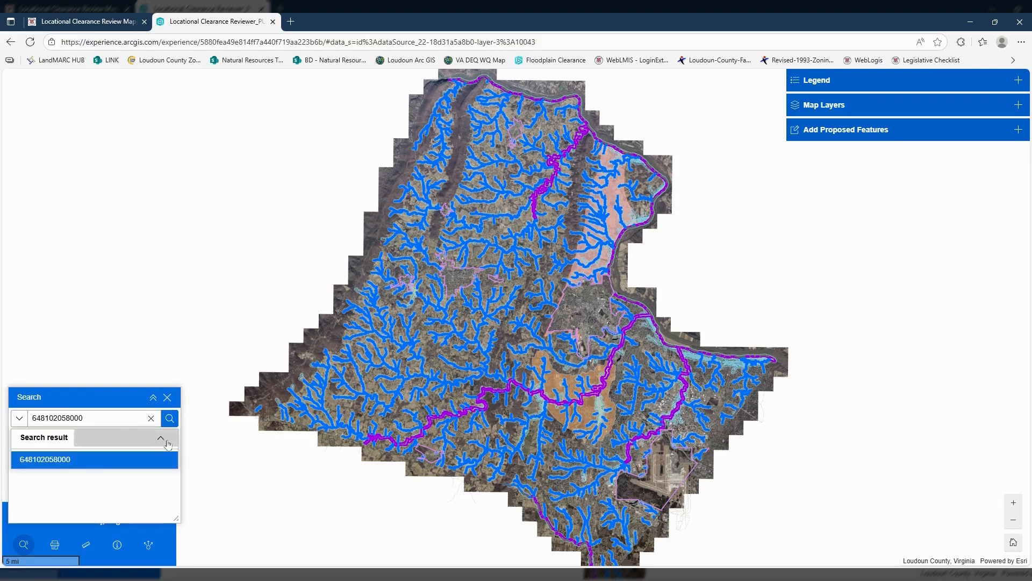
click(79, 462)
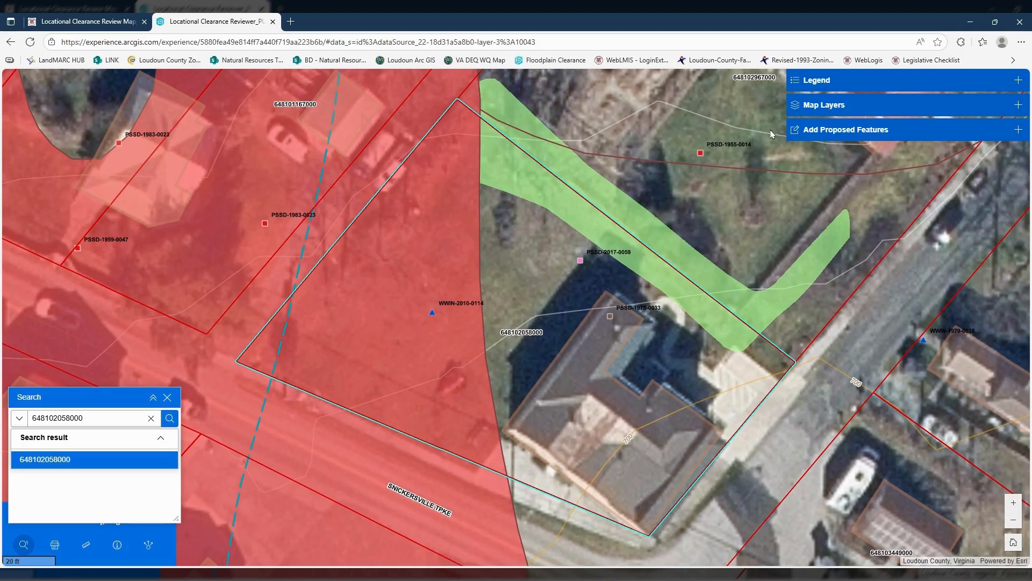
- Review the legend's symbols for drainfields, wells, soil features and Mountainside Overlay District sensitivity, and collapse the legend
click(1018, 80)
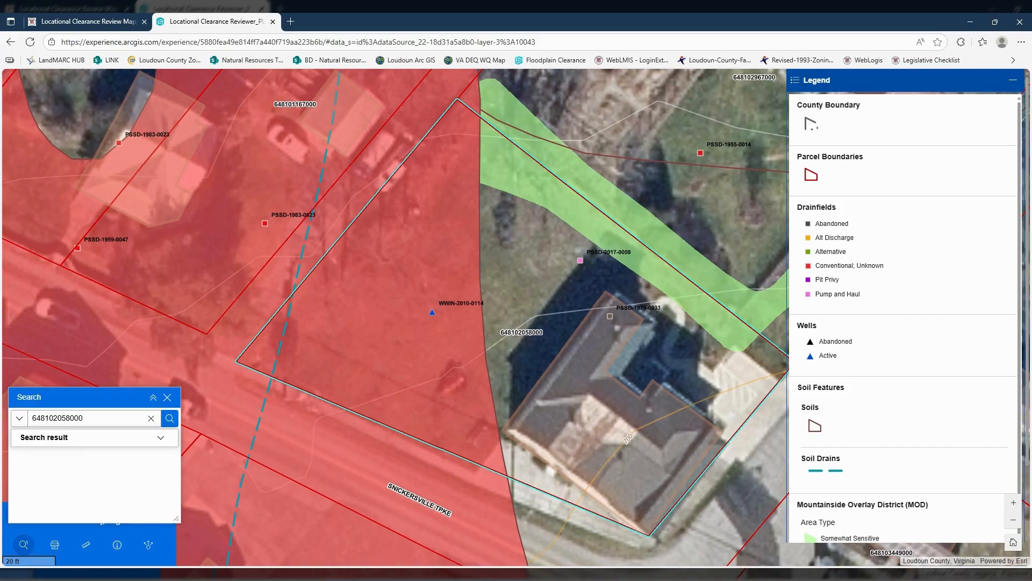
scroll(929, 253, down, 3)
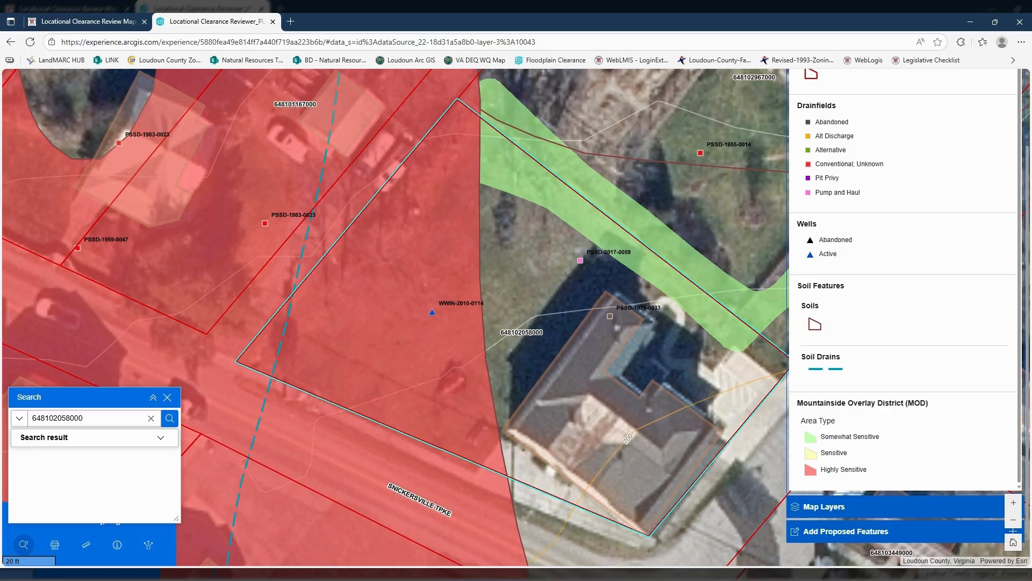
scroll(890, 240, up, 3)
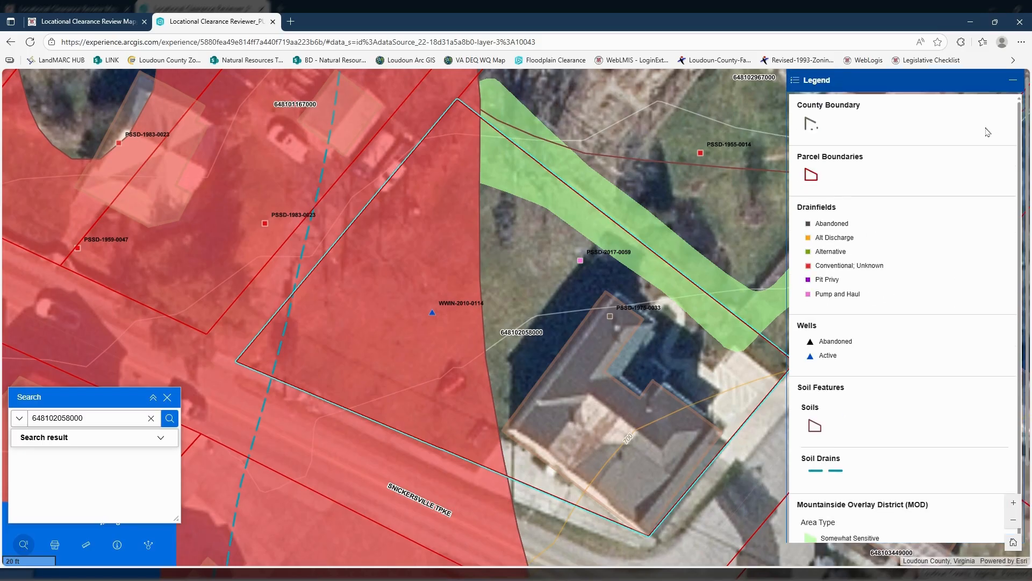
click(1014, 81)
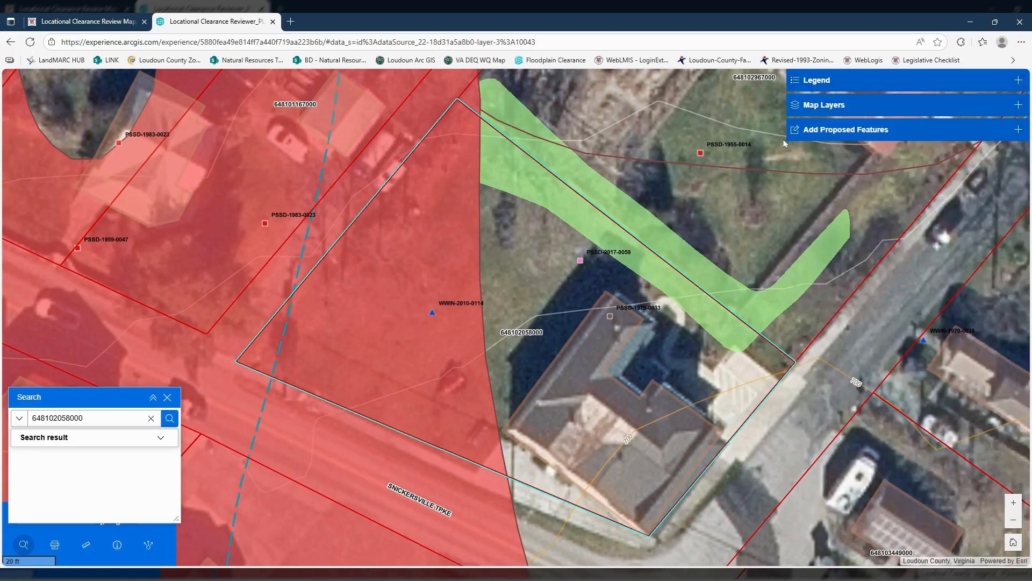
- Start a new Proposed Structure feature and enable snapping for all layers in the drawing settings
click(1019, 130)
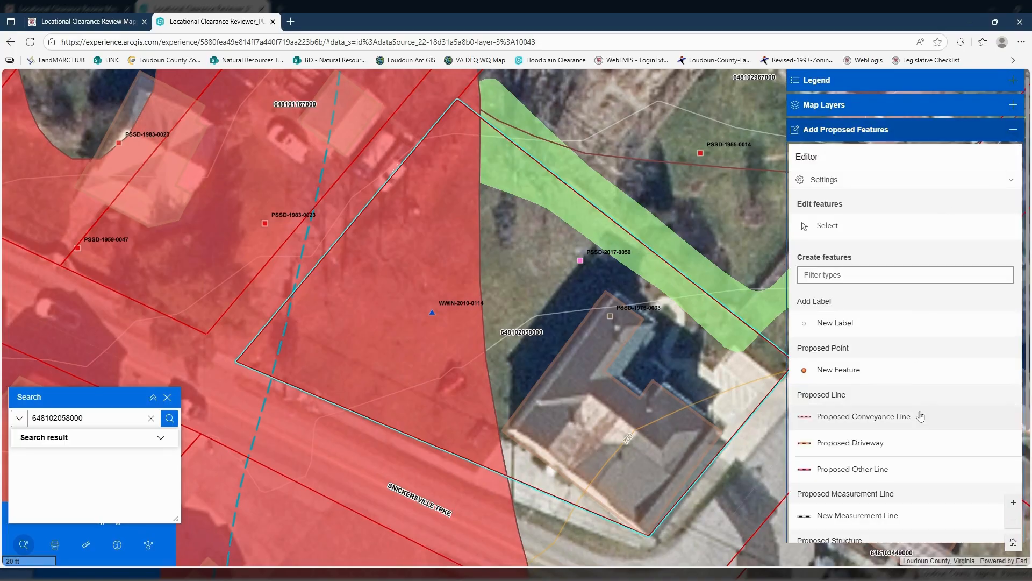
scroll(919, 430, down, 3)
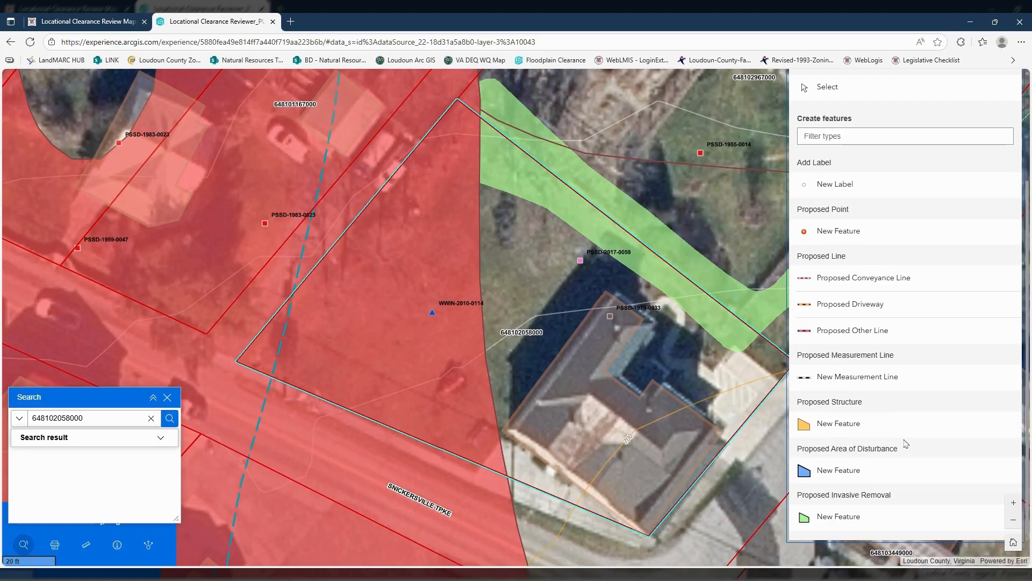
click(848, 428)
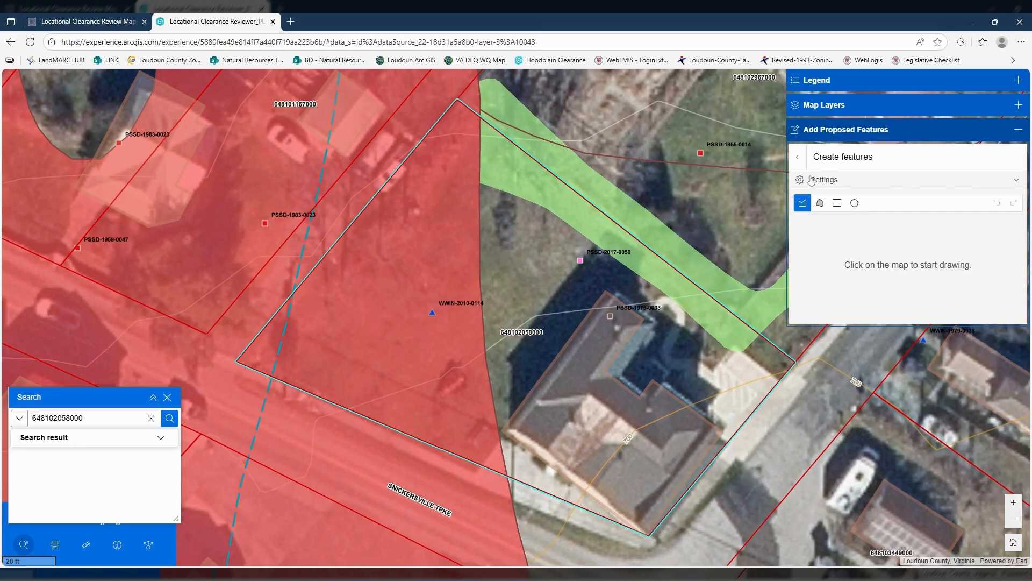
click(1019, 183)
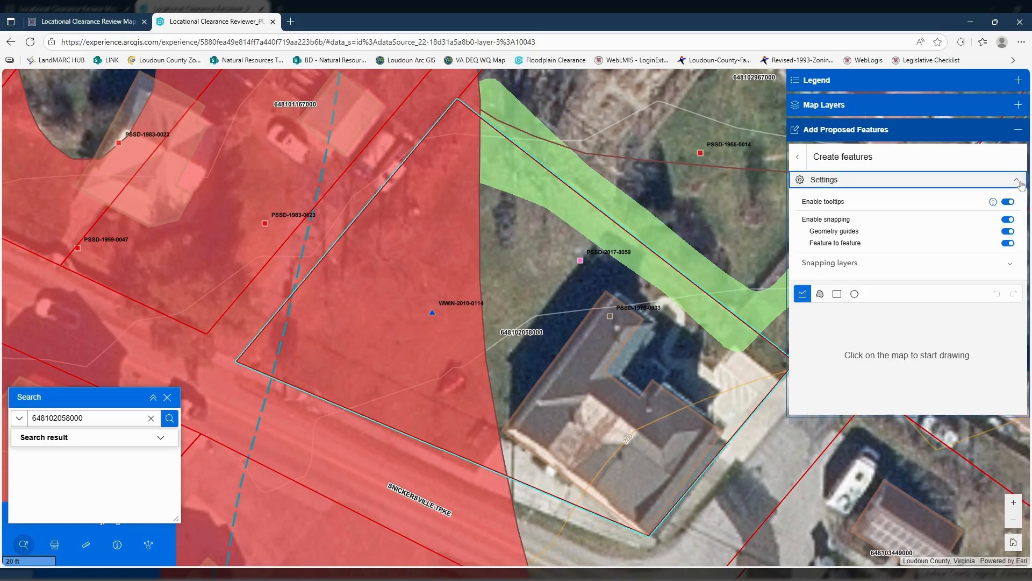
click(863, 265)
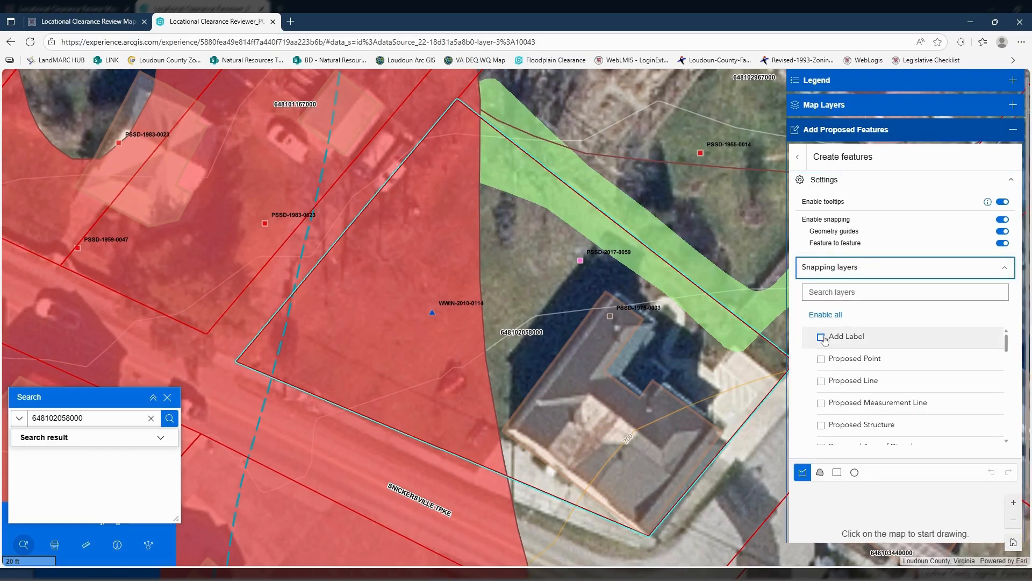
click(828, 317)
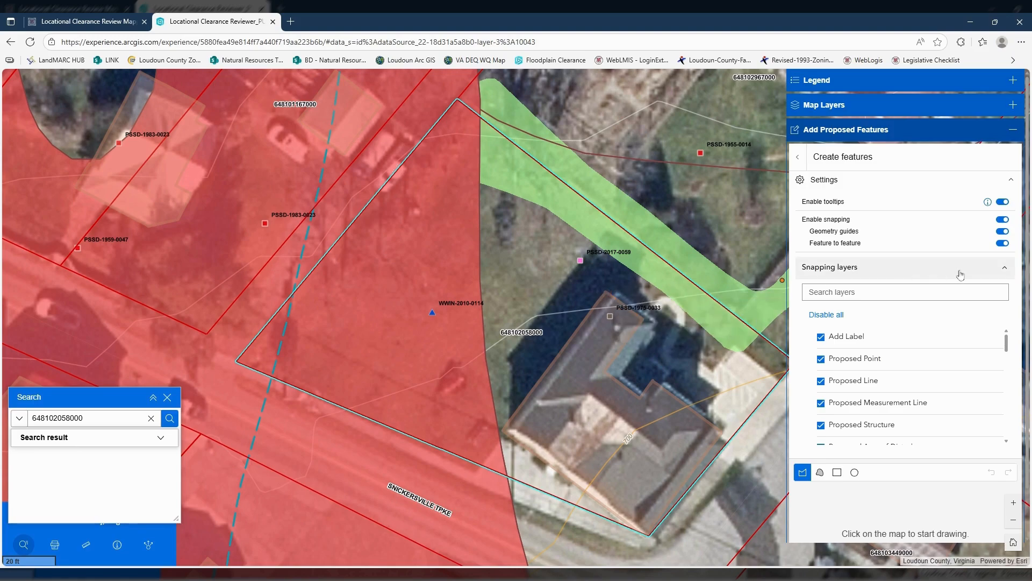
click(1005, 270)
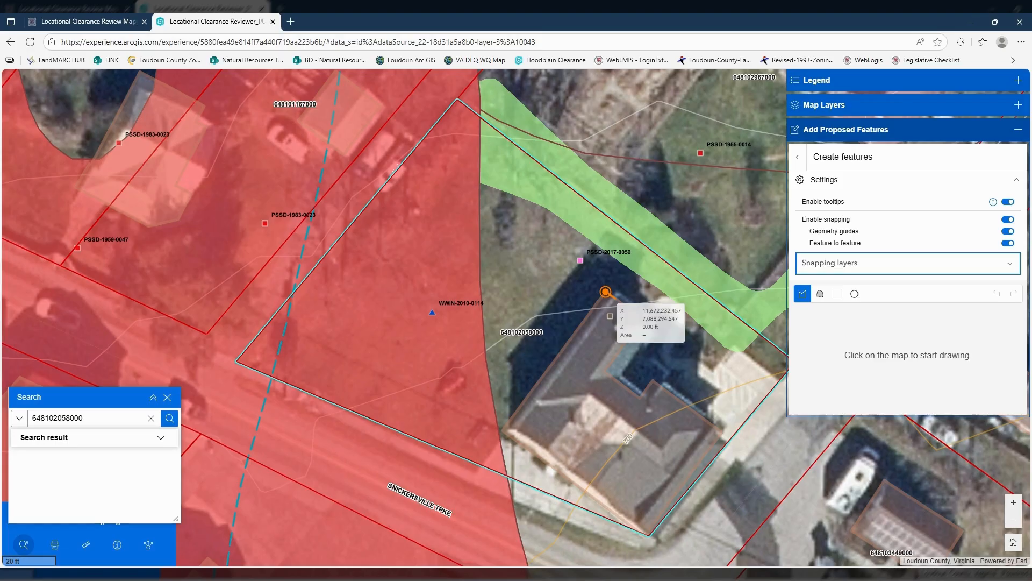
- Draw the structure's first edge from the house's northern corner along its northwest wall, with a distance of 15 ft
click(606, 292)
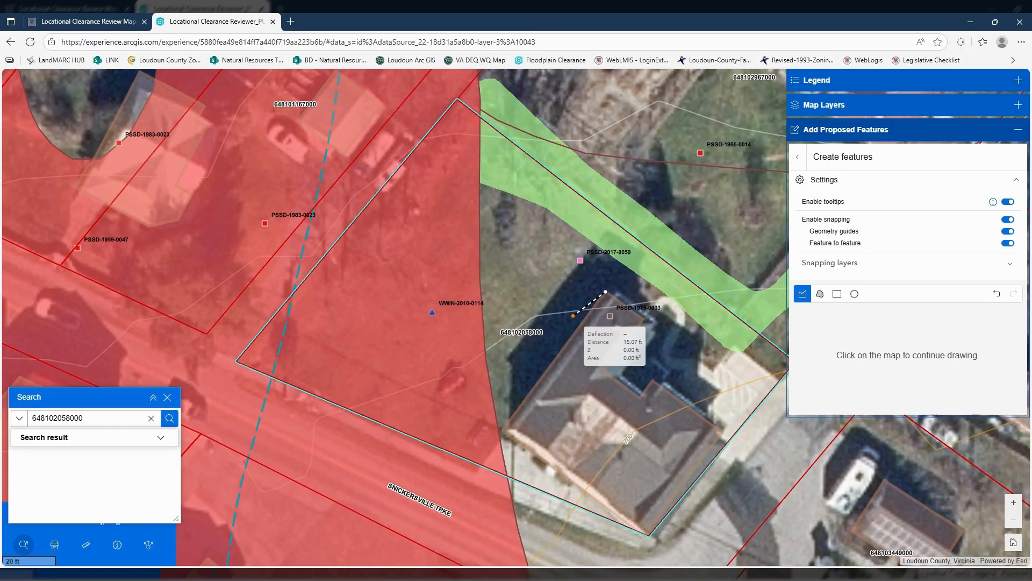
key(Tab)
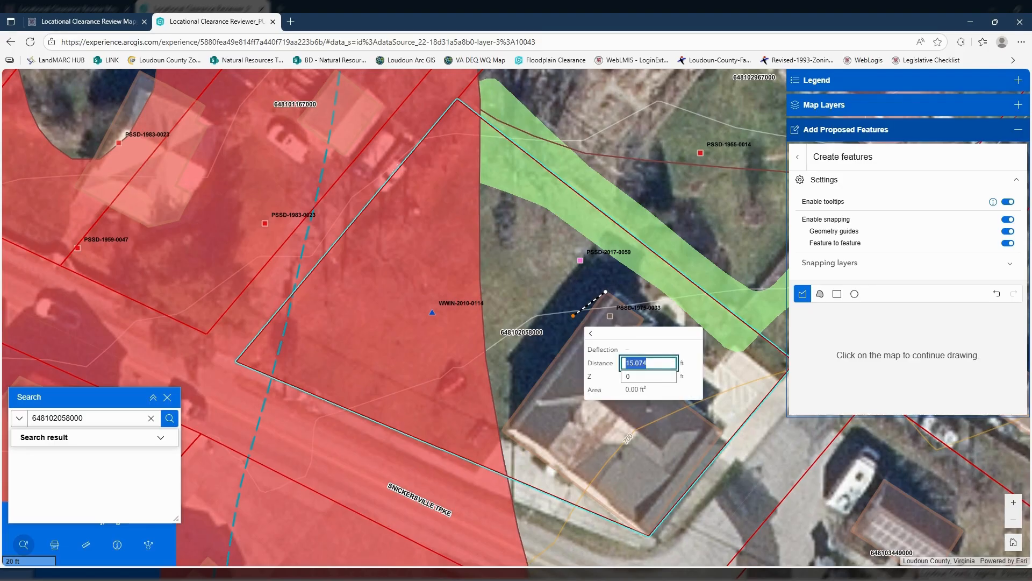
text(15)
key(Return)
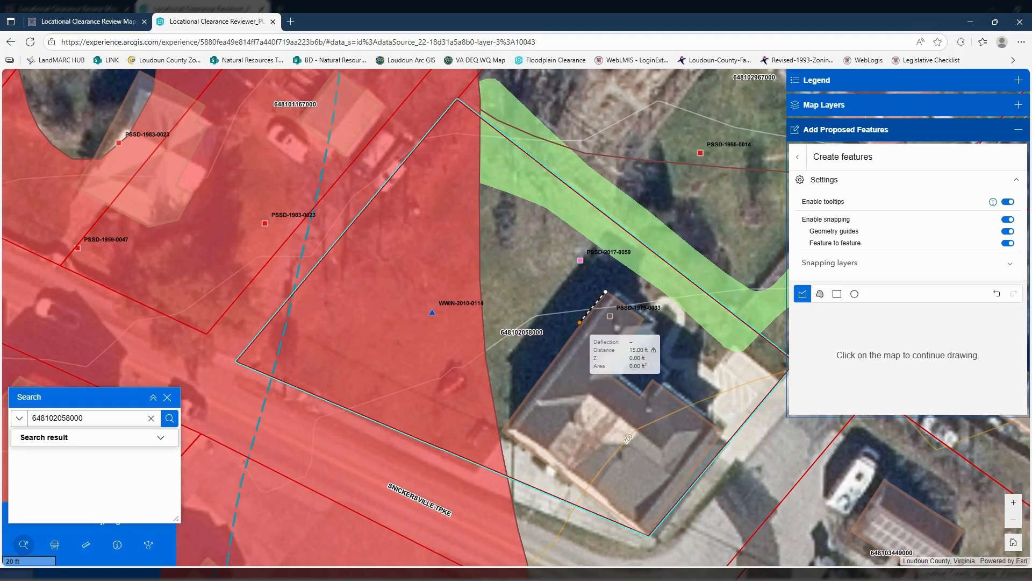
click(581, 325)
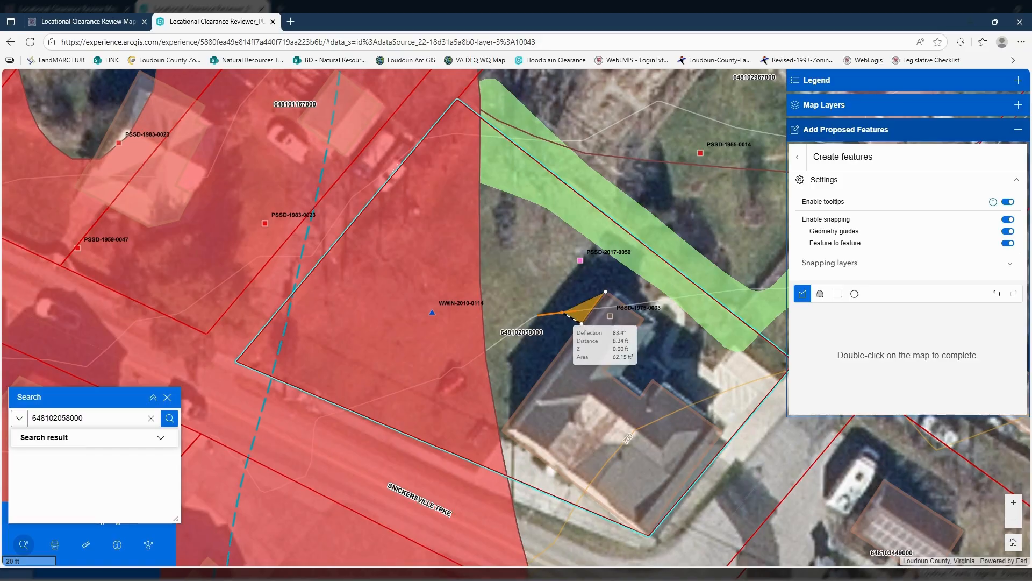
- Add the second edge at a 90° deflection and 10 ft distance, and close the outline as a 15 by 10 ft rectangle
key(Tab)
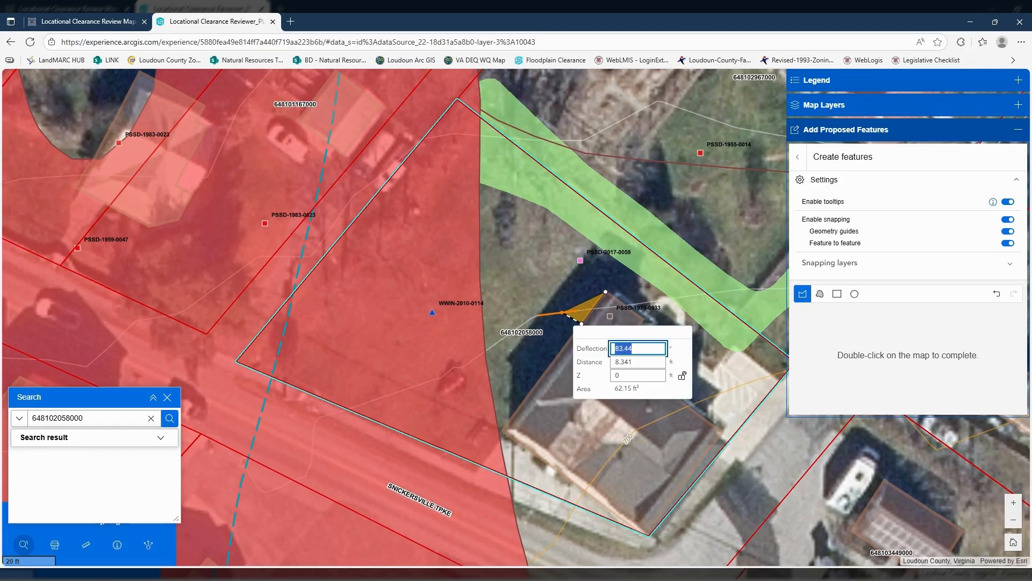
text(90)
key(Tab)
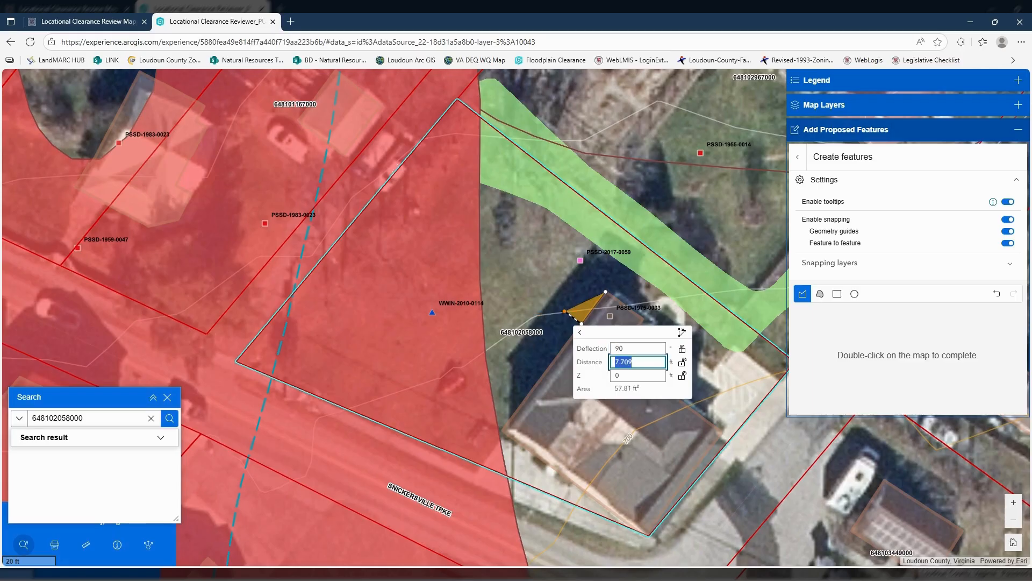
text(10)
key(Return)
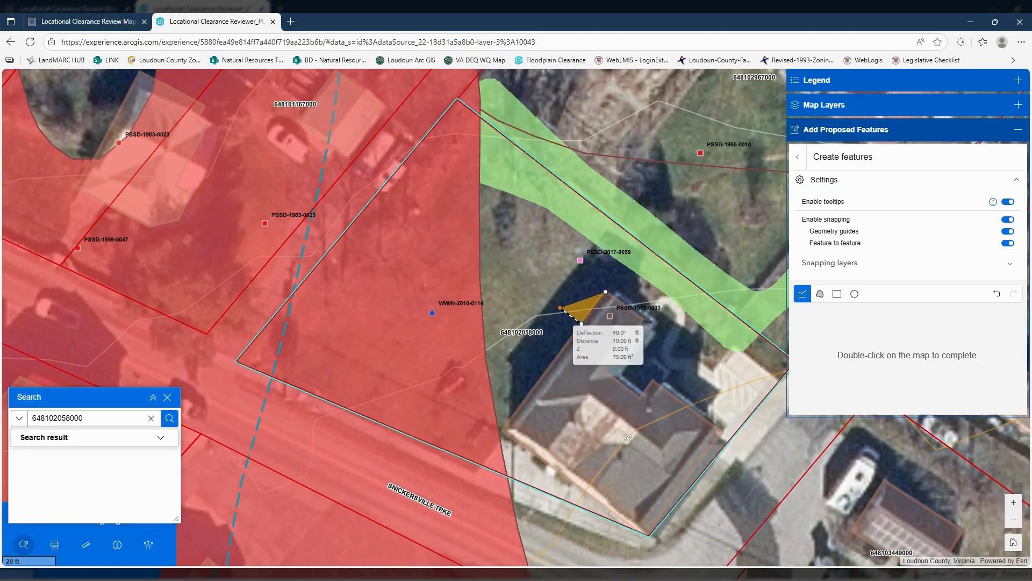
click(560, 308)
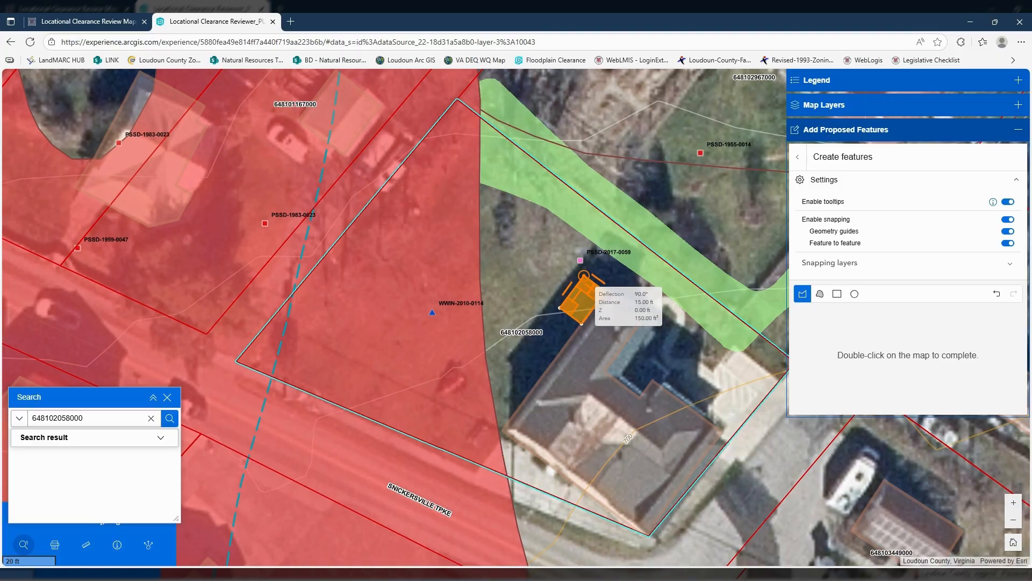
double_click(584, 275)
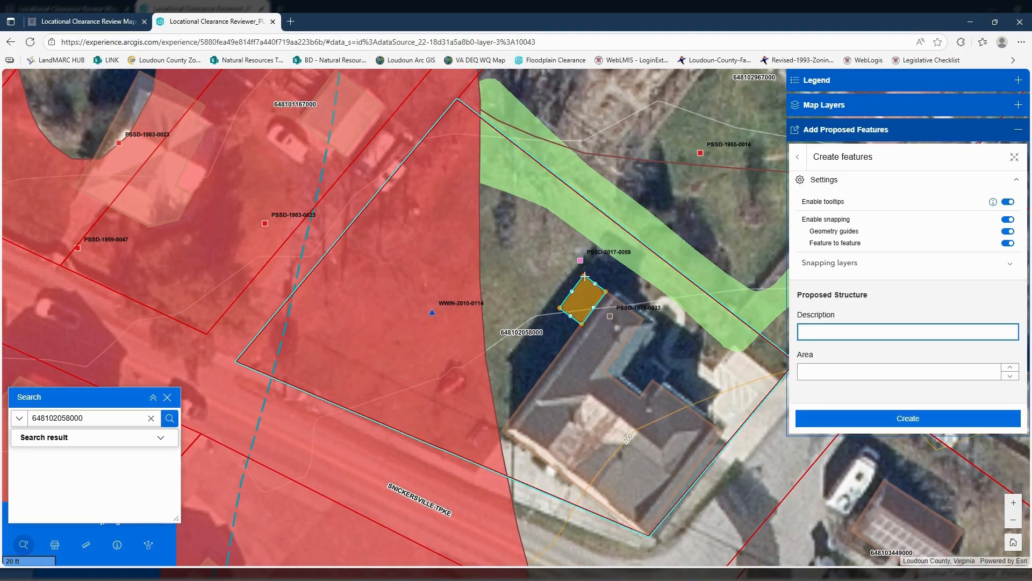
- Describe the drawn structure as "Proposed" and create the feature
click(862, 329)
text(Proposed Deck)
click(890, 418)
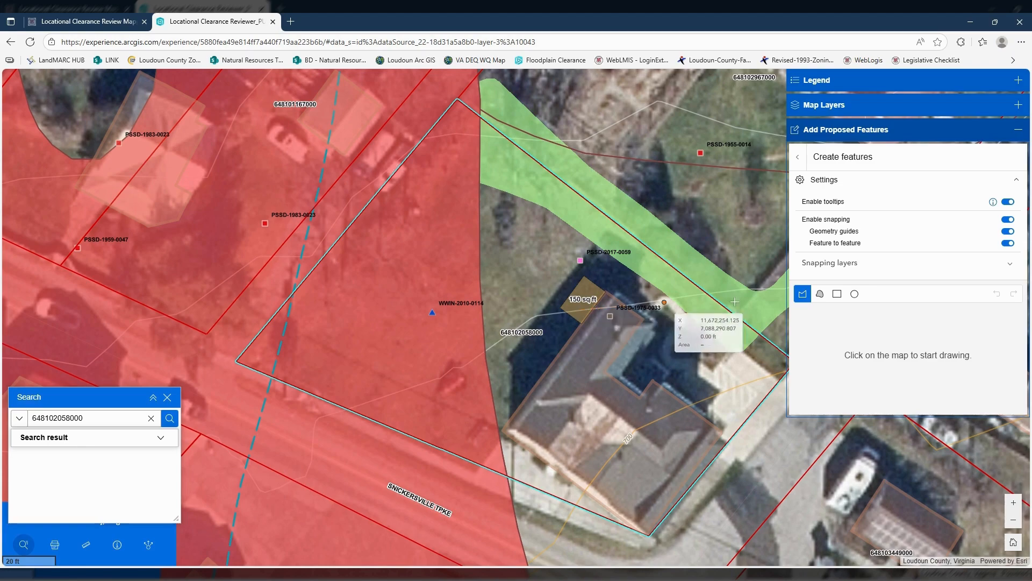
- Create a measurement line about 22.5 ft long from the structure's eastern corner to the northeast parcel boundary, described as "Setback 1"
click(799, 160)
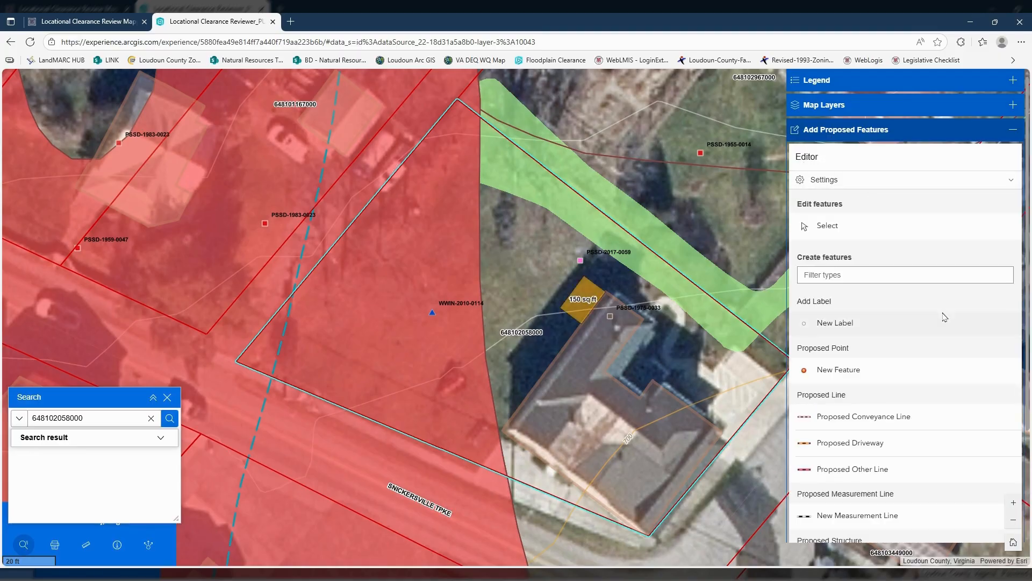
scroll(917, 437, down, 2)
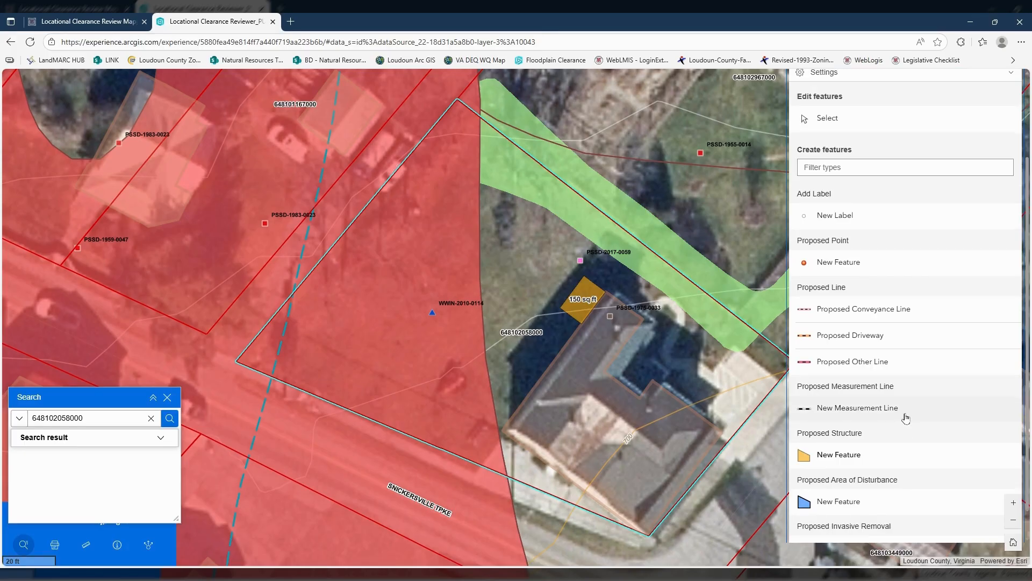
scroll(906, 418, up, 2)
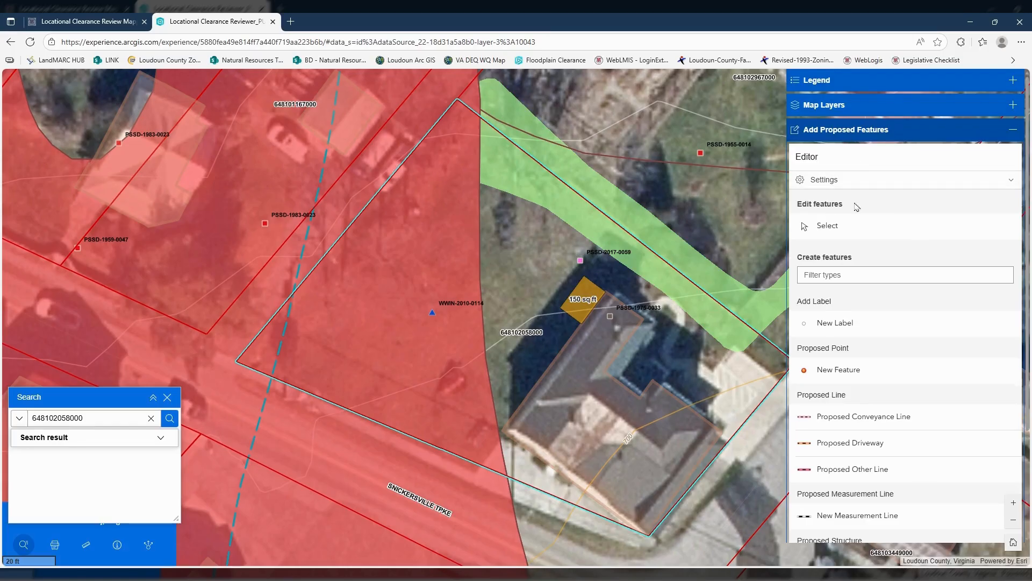
scroll(866, 381, down, 2)
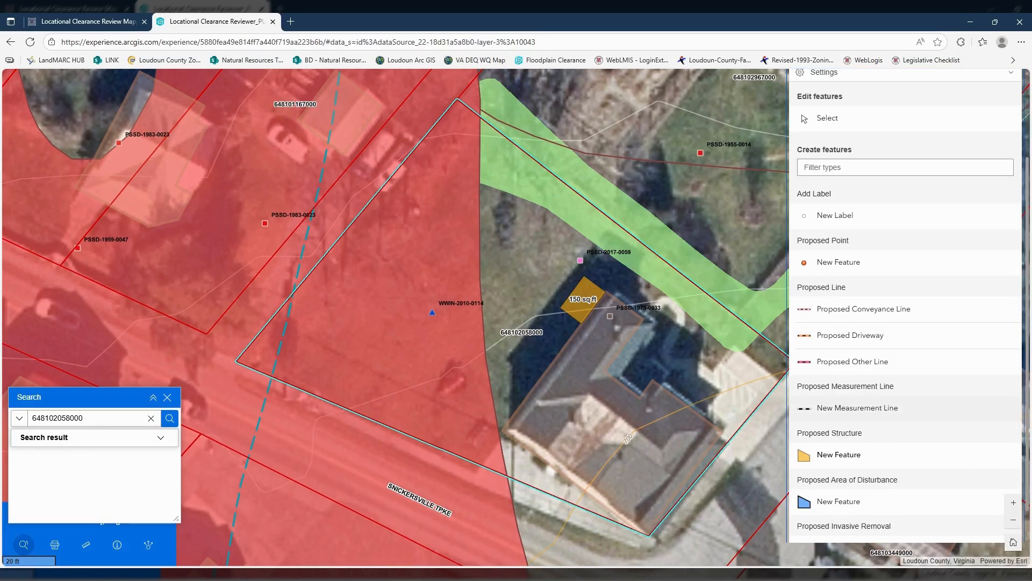
click(842, 410)
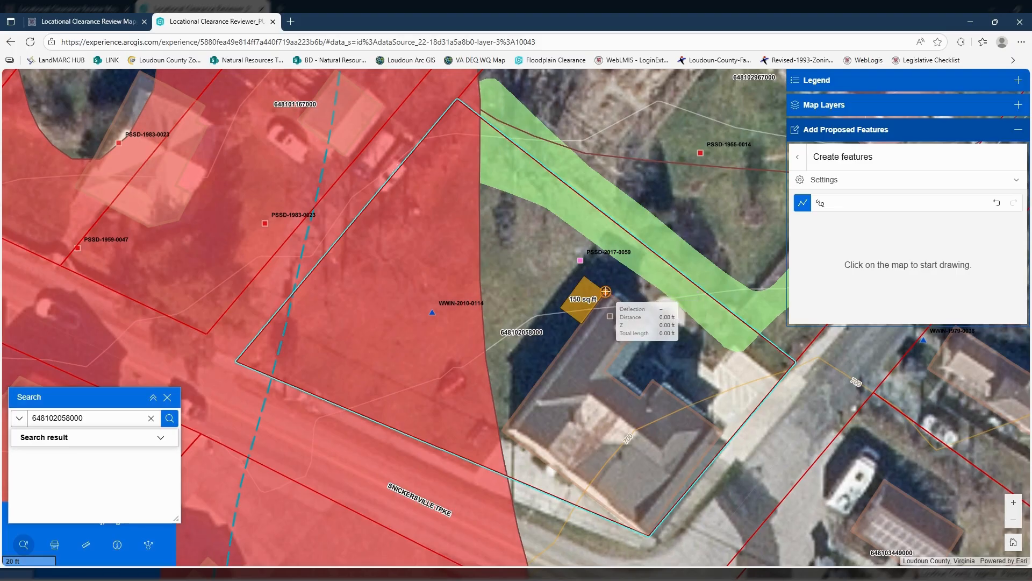
click(605, 292)
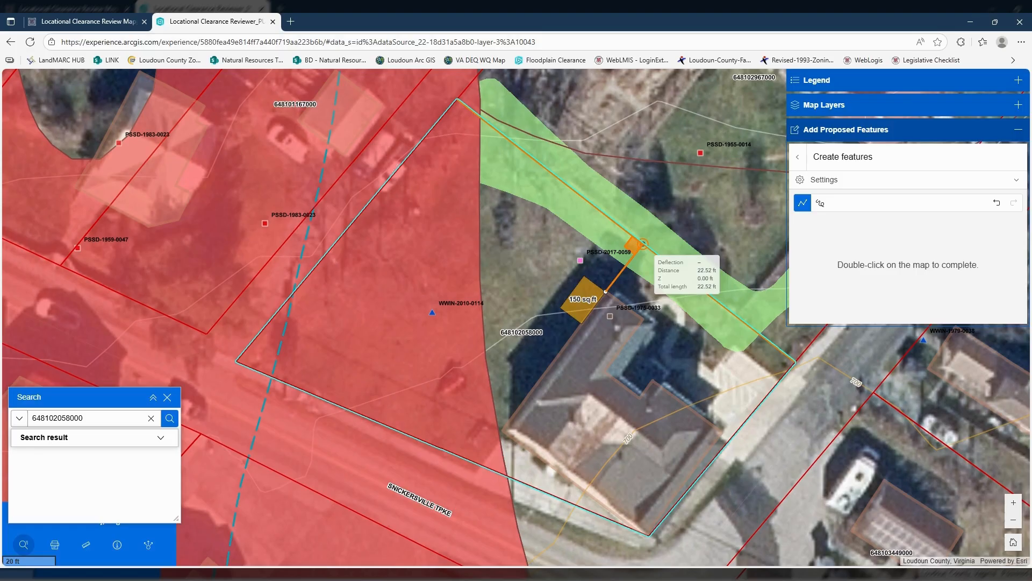
double_click(642, 243)
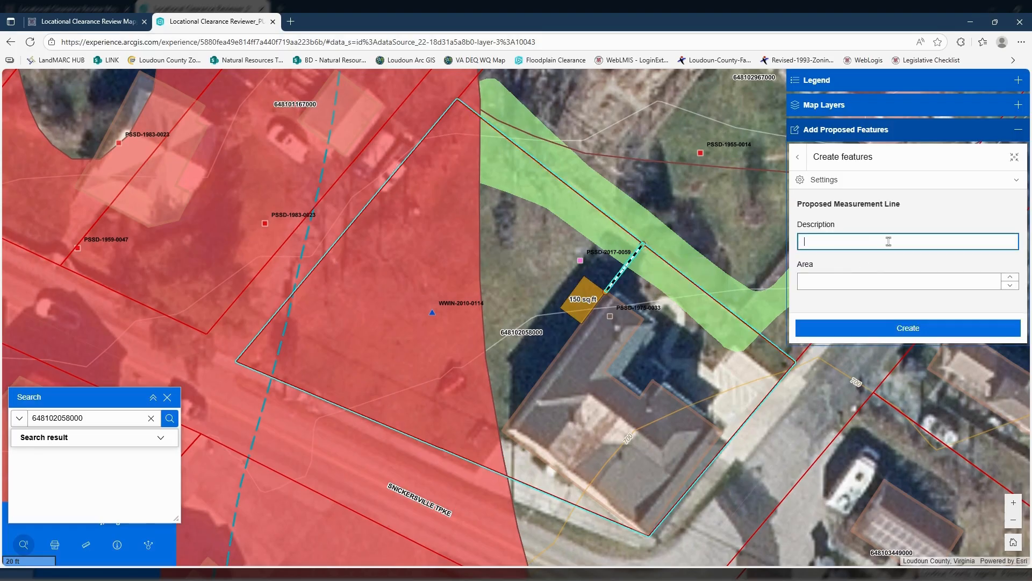
text(Setback 1)
click(913, 328)
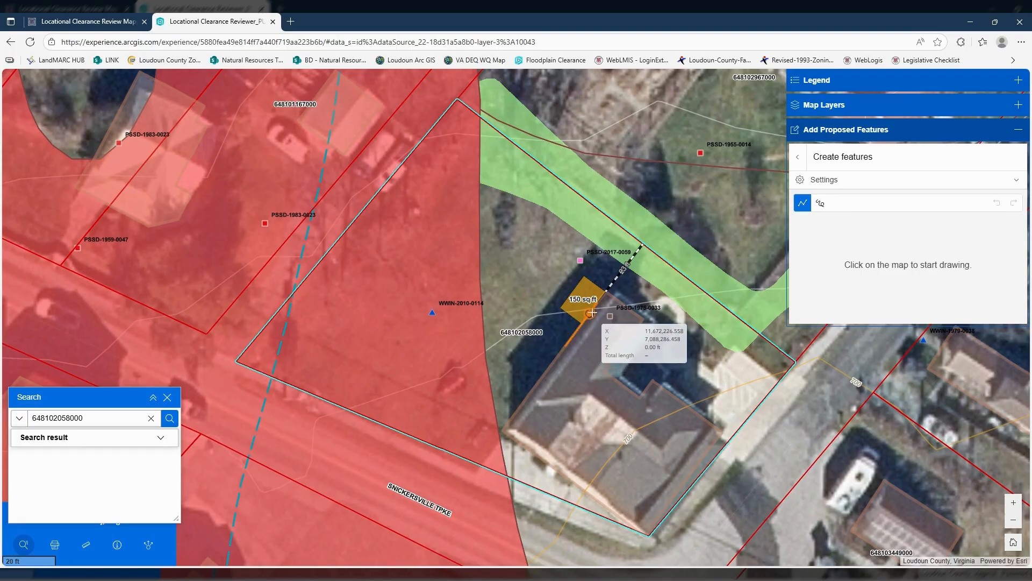
- Create a measurement line about 70 ft long from the structure's house-side edge to the southeast parcel boundary, described as "Setback 2"
click(593, 309)
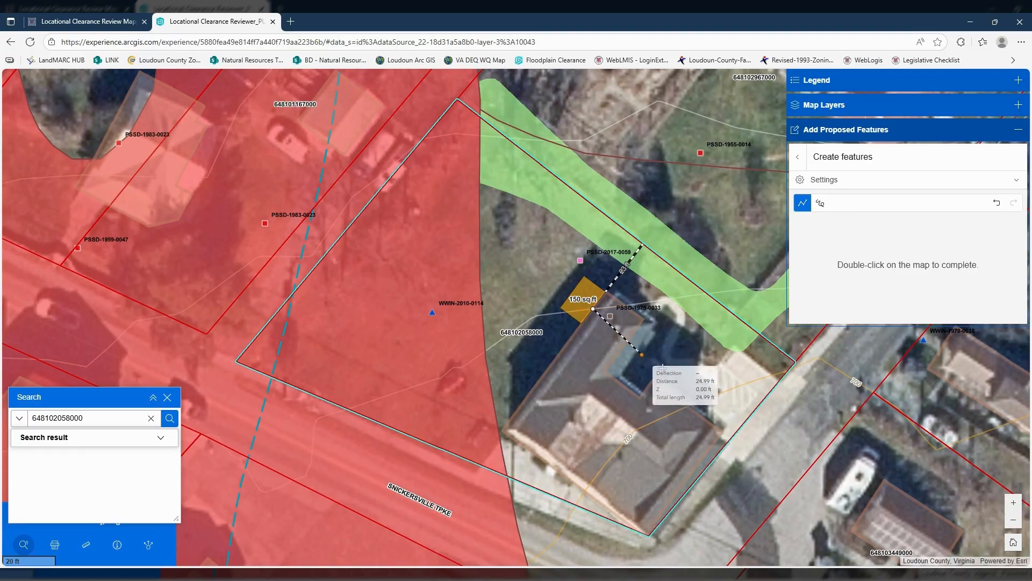
double_click(738, 431)
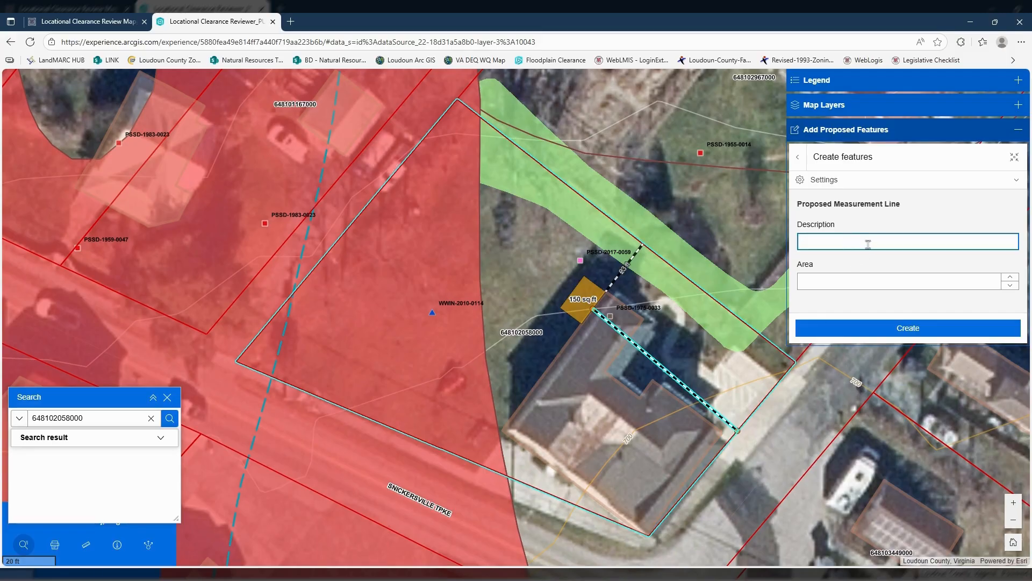
text(Sectback)
key(BackSpace)
key(BackSpace)
key(BackSpace)
key(BackSpace)
key(BackSpace)
key(BackSpace)
key(BackSpace)
text(tback 2)
click(869, 332)
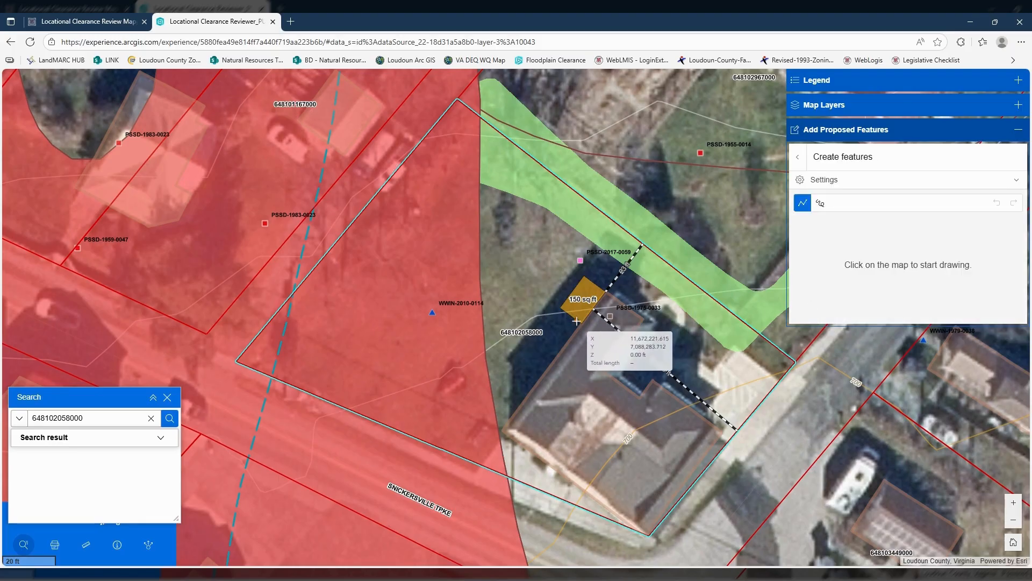
- Create a measurement line about 63 ft long from the structure's southern corner to the southwest parcel boundary, described as "Setback 3"
click(576, 321)
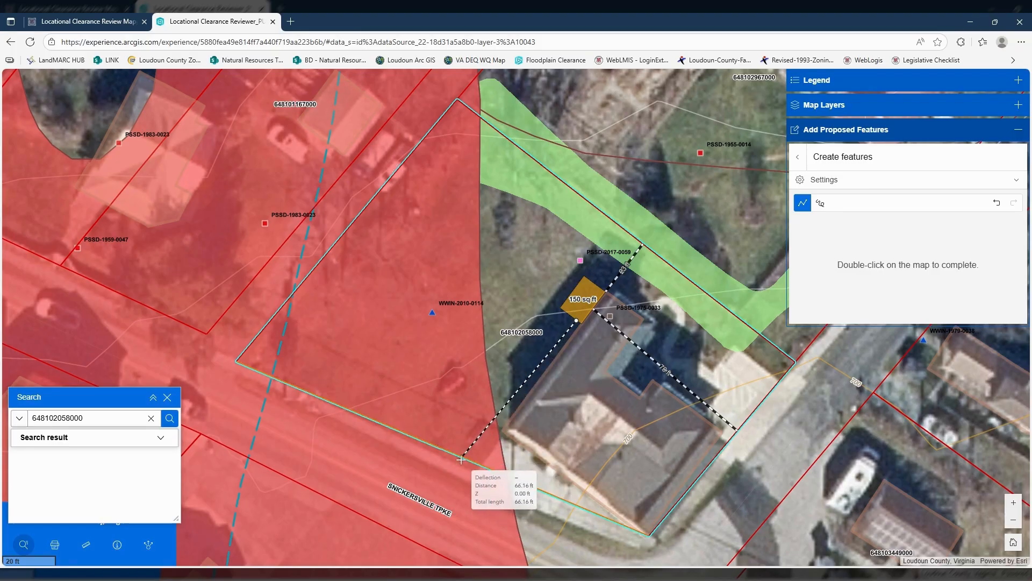
double_click(511, 477)
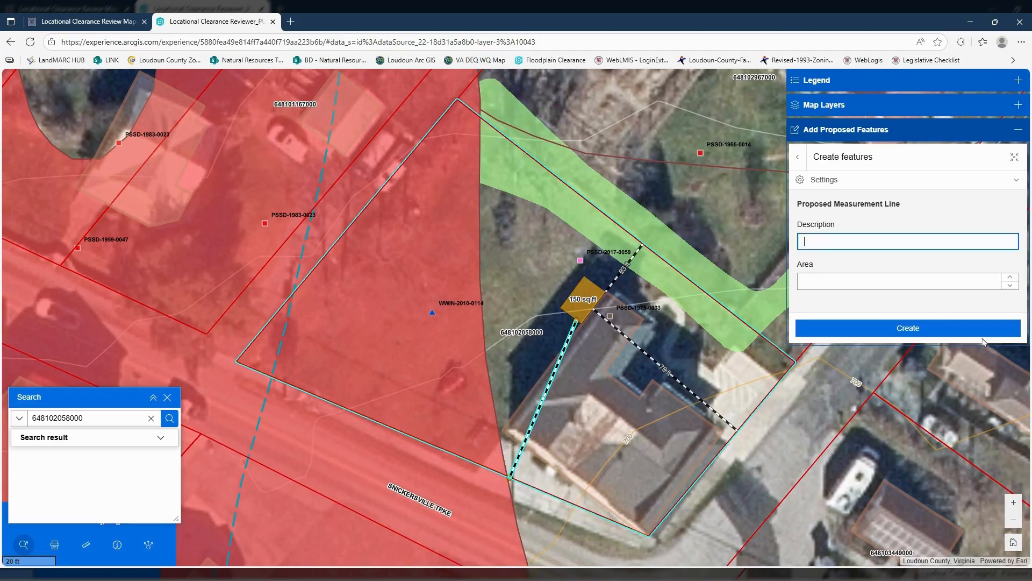
text(Setback 3)
click(990, 328)
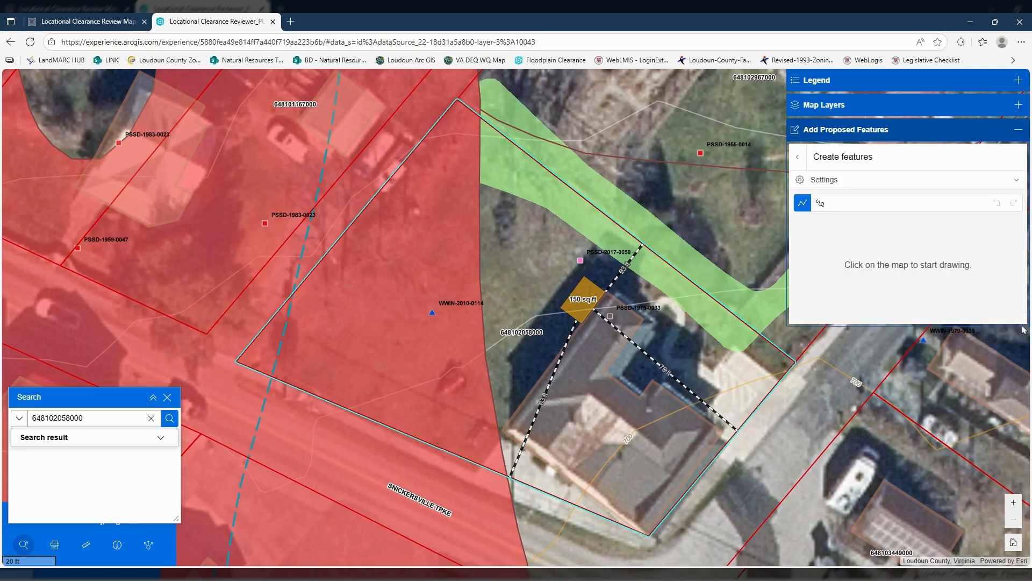
- Select the proposed deck for editing, slightly adjust its northwest edge and northern corner, and update the feature
click(798, 157)
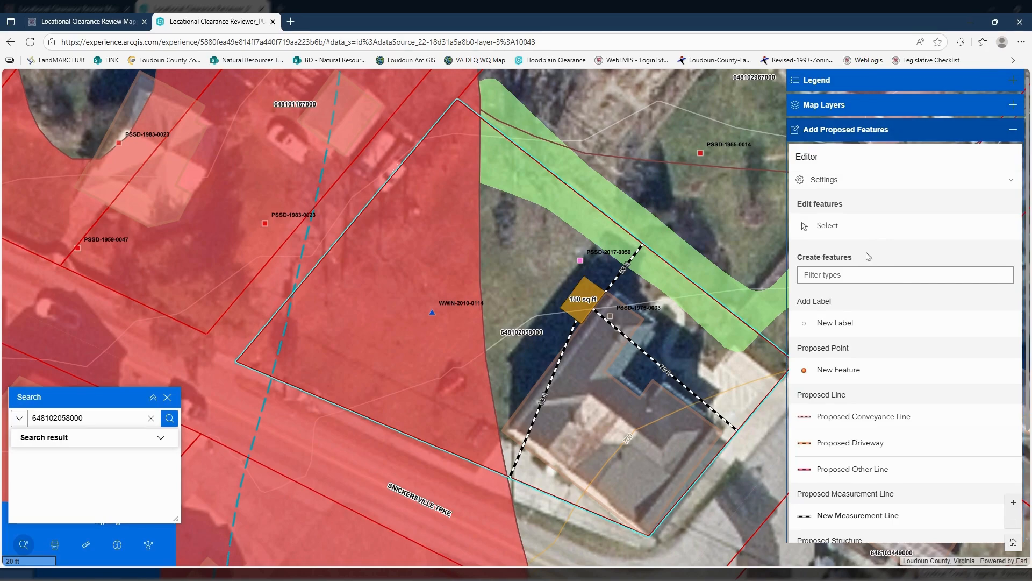
click(835, 231)
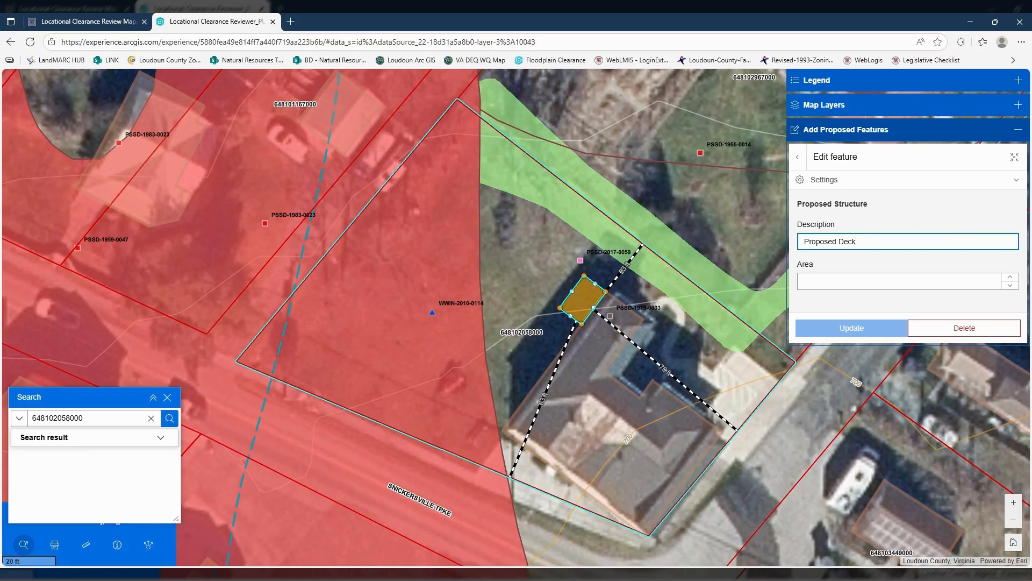
click(574, 296)
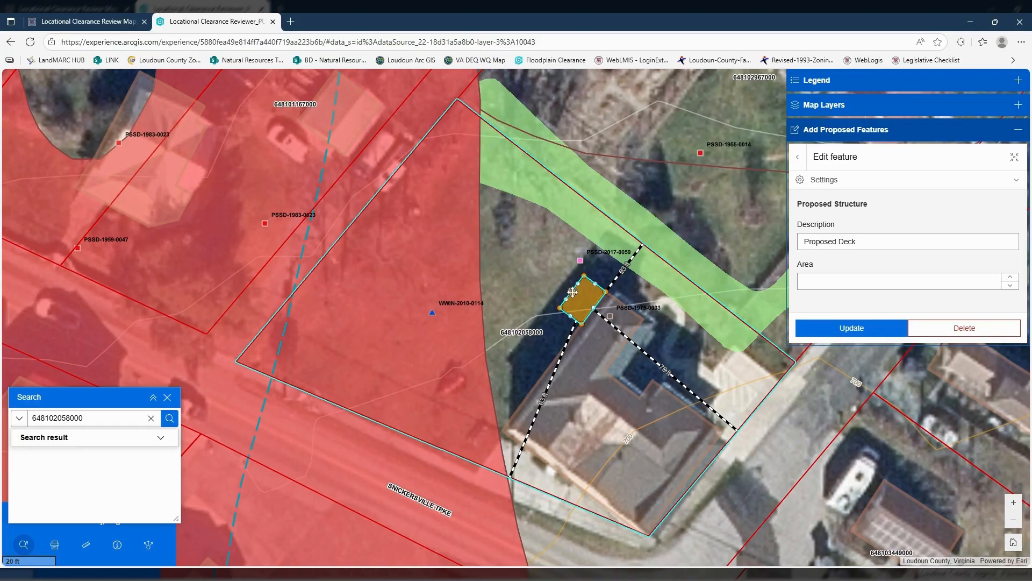
mouse_move(573, 292)
mouse_down()
mouse_move(565, 288)
mouse_move(577, 292)
mouse_up()
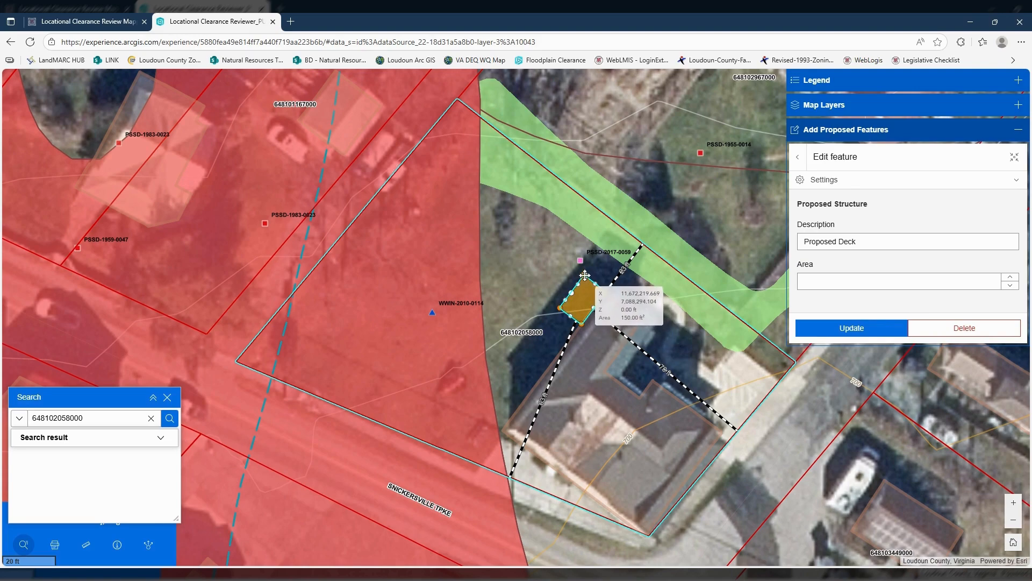
drag(585, 276, 585, 278)
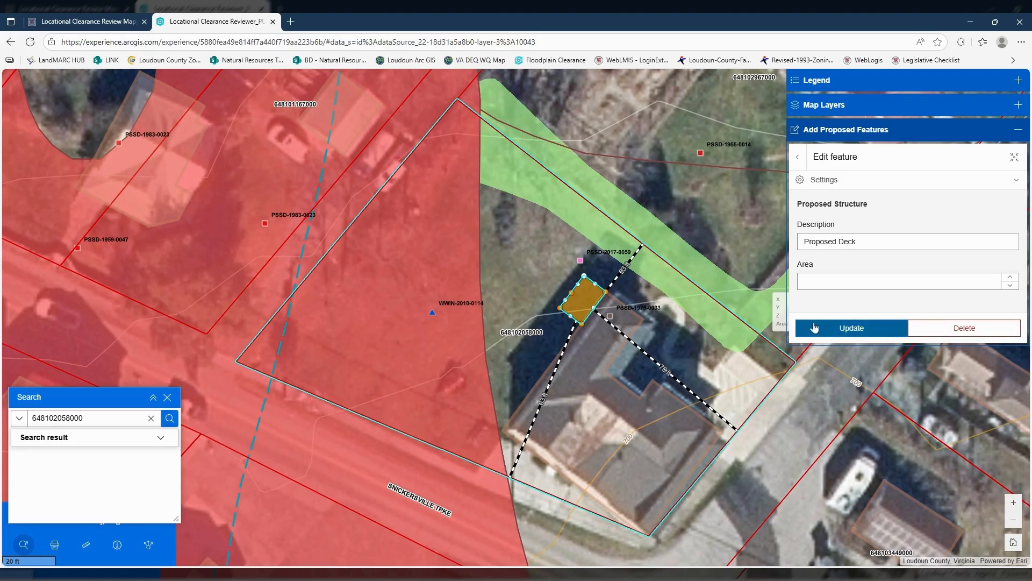
click(843, 332)
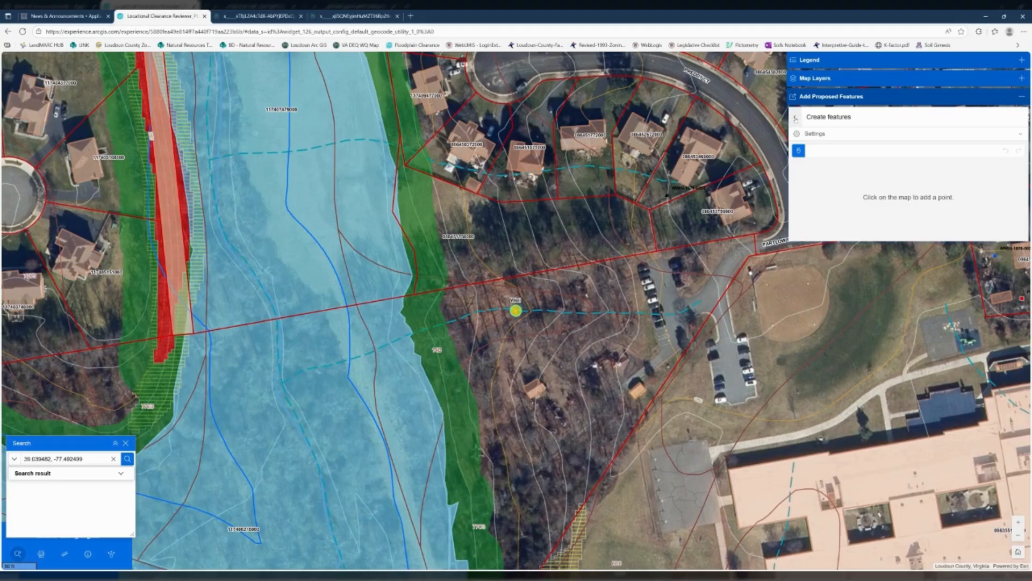
- Draw a new measurement line from the well point toward the parking lot to the southeast, with its distance fixed at 200 ft
click(796, 118)
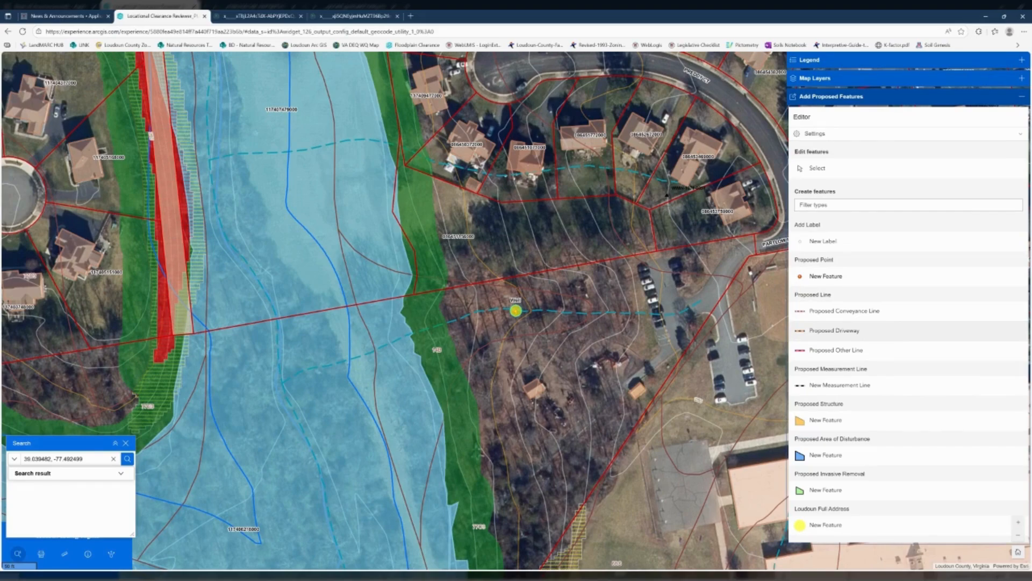
click(853, 385)
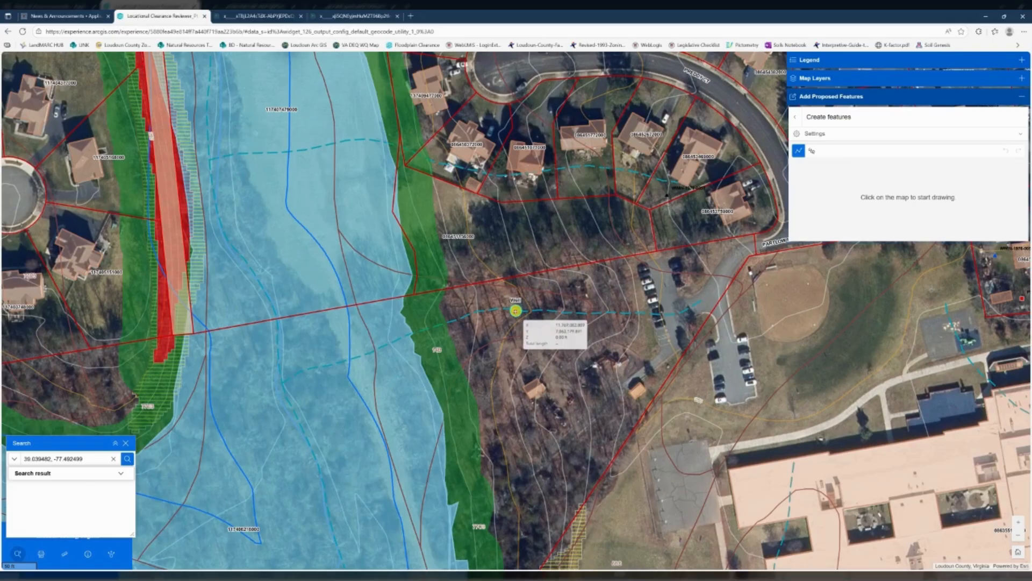
click(516, 310)
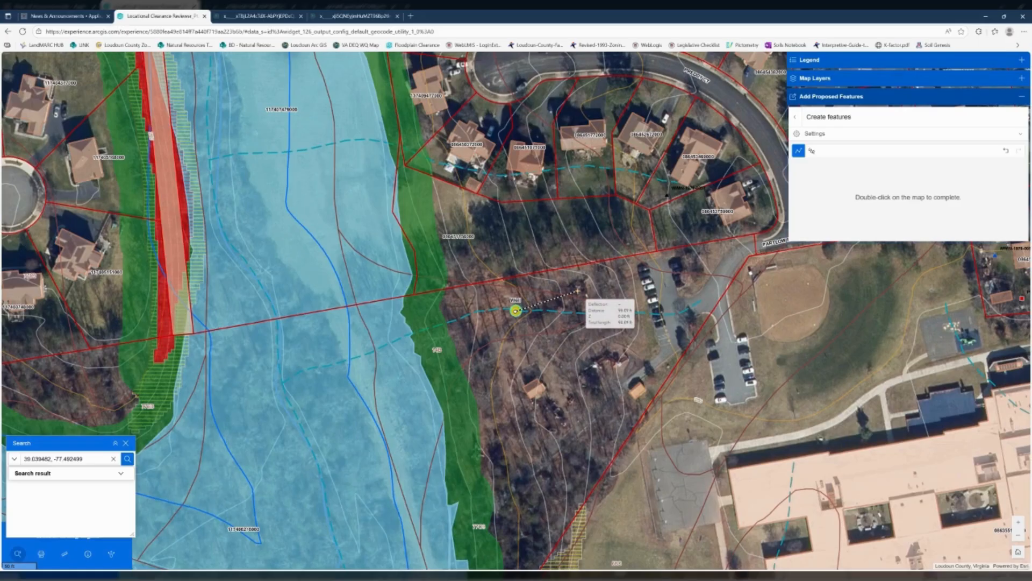
key(Tab)
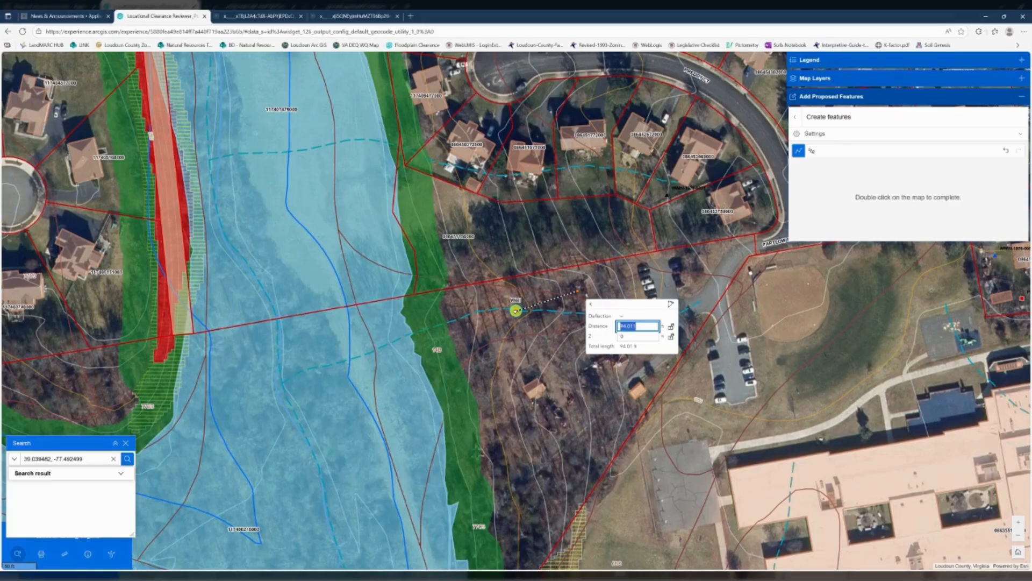
text(200)
key(Return)
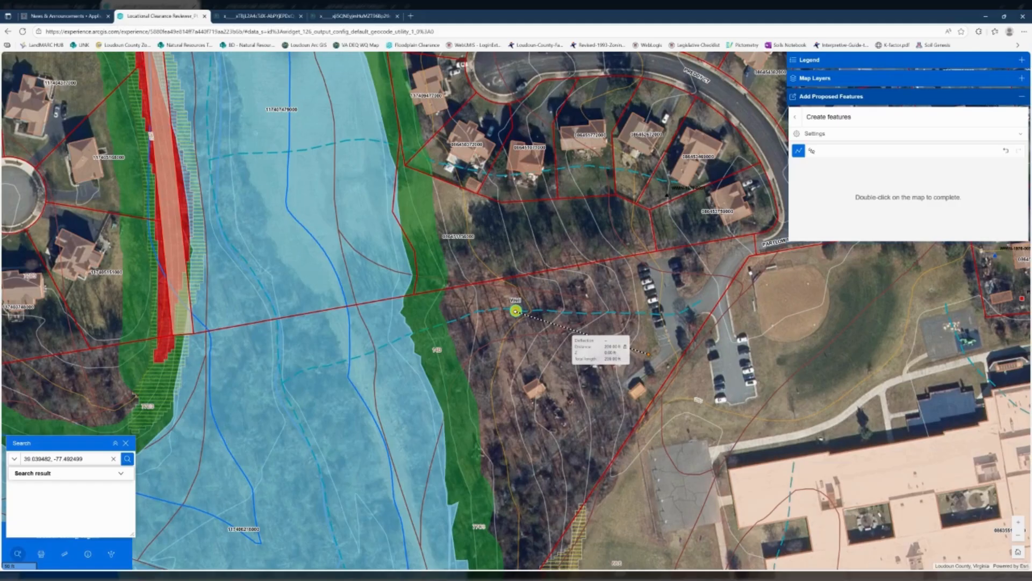
double_click(649, 354)
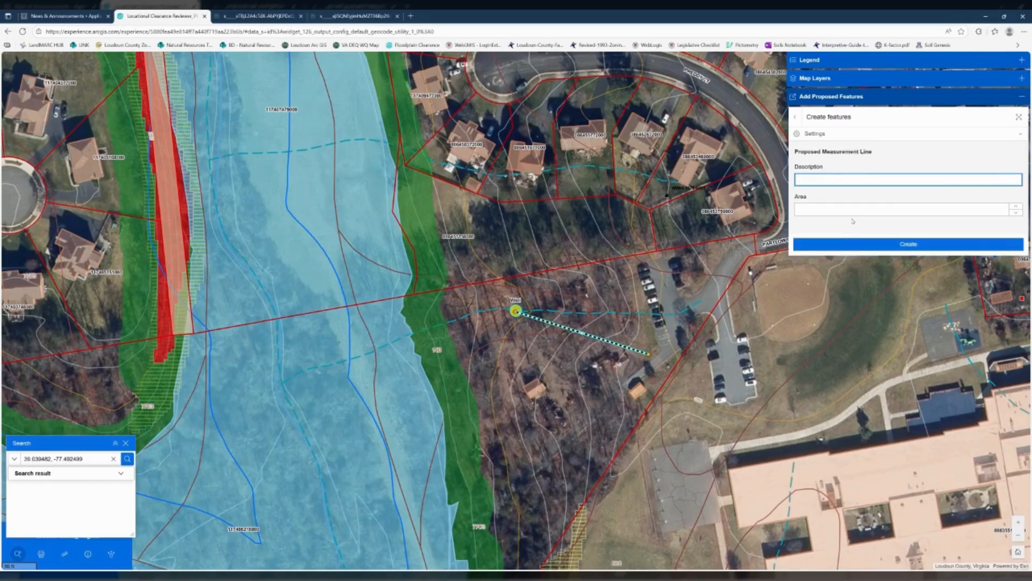
- Describe the measurement line as "Well buffer" and create the feature
text(Well buffer)
click(885, 246)
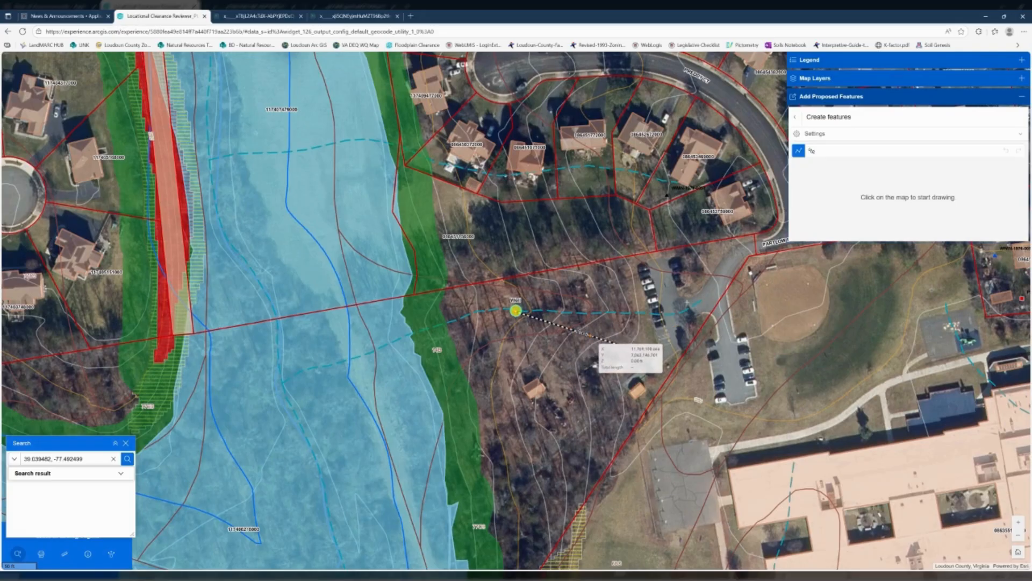
- Draw a circular proposed area of disturbance centred on the well, reaching the measurement line's far end, with a radius of about 201 ft
click(796, 117)
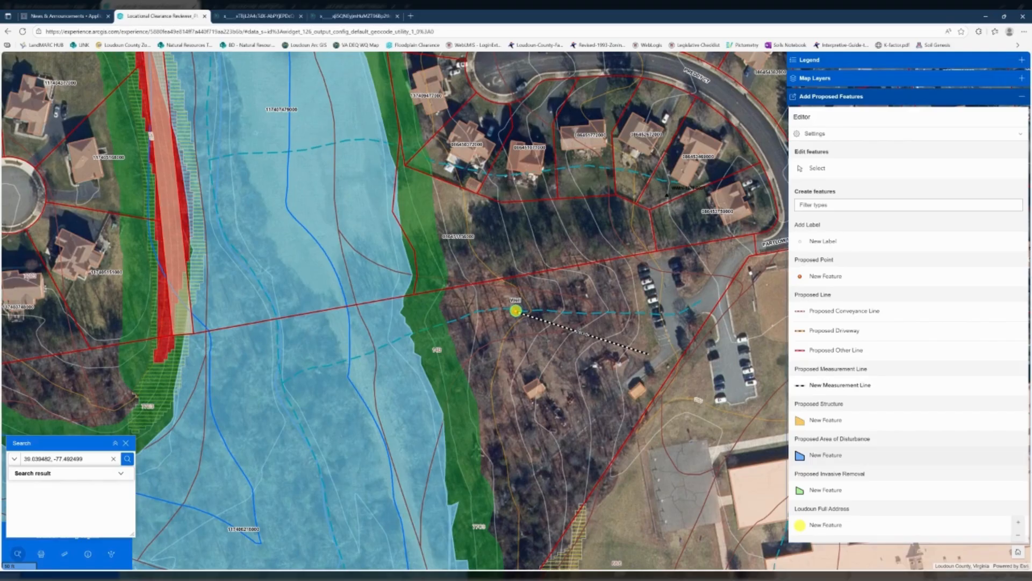
click(818, 456)
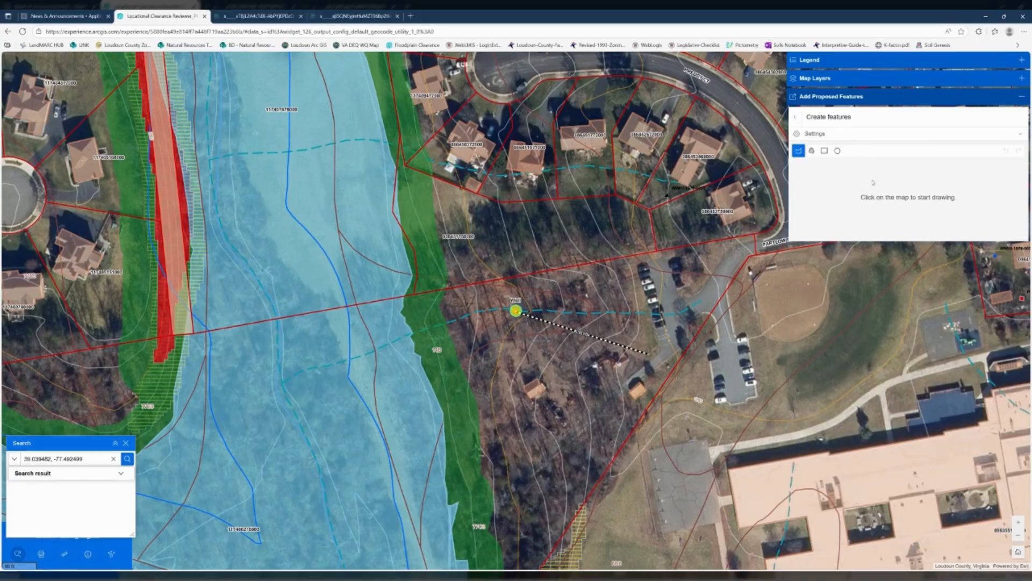
click(838, 151)
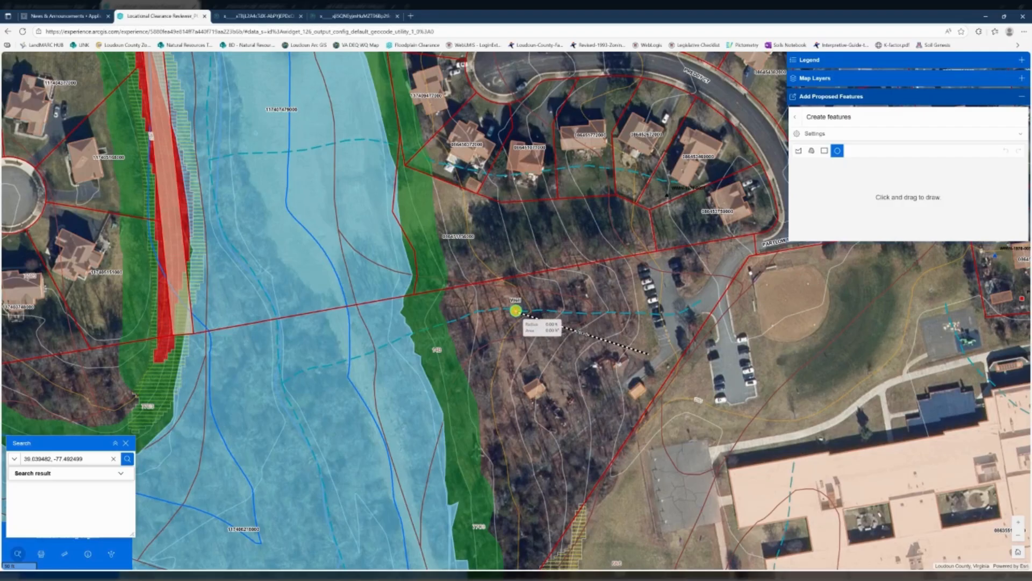
drag(516, 311, 646, 353)
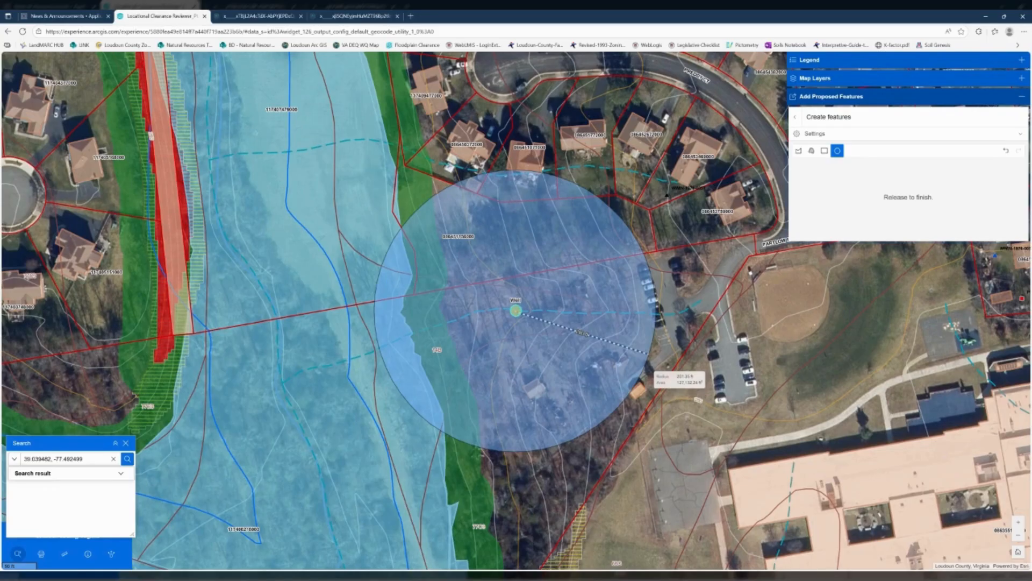
drag(647, 353, 645, 353)
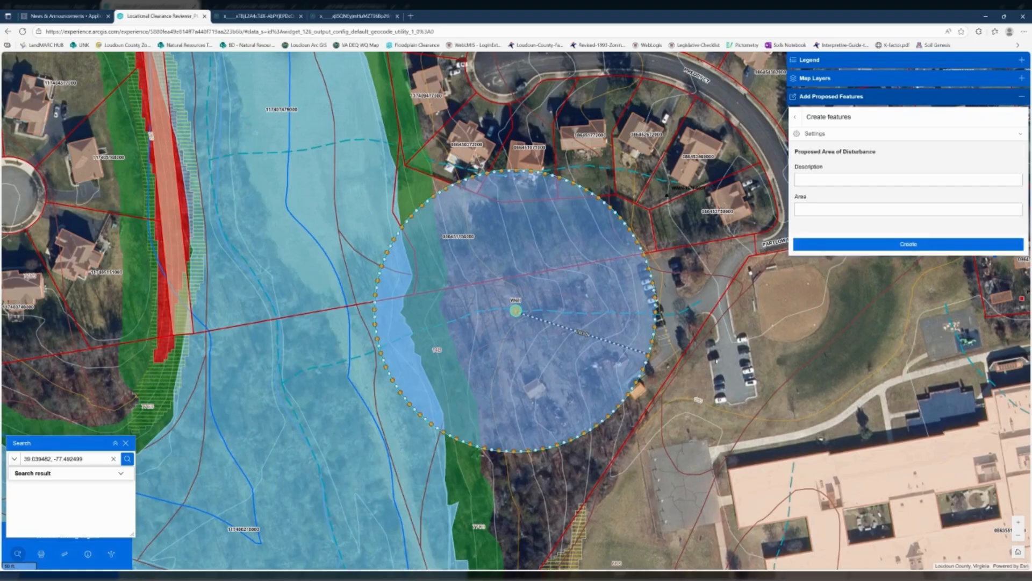
- Describe the circular area as "Well Buffer Area" and create the feature
click(952, 179)
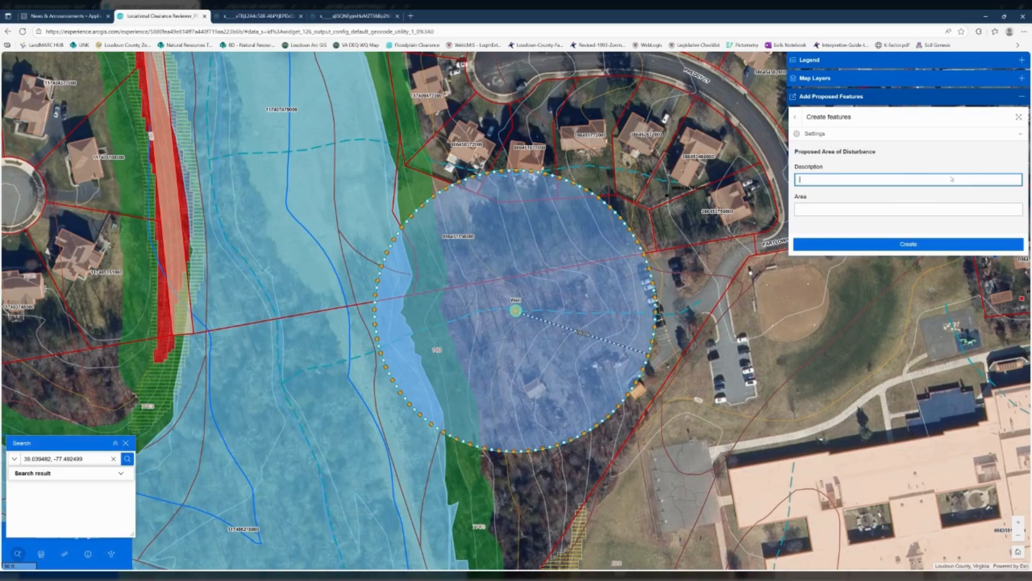
text(Well Buffer Area)
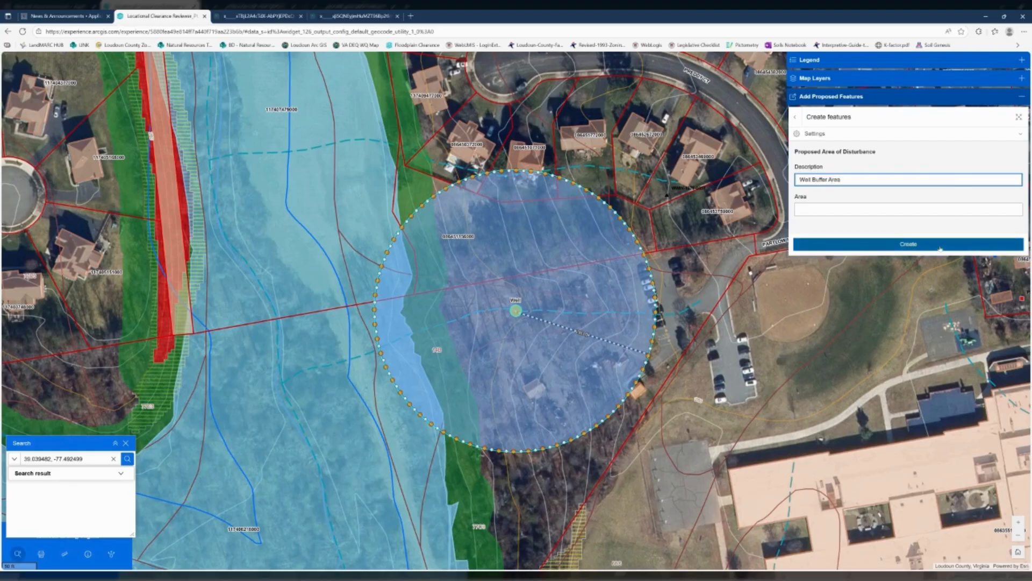
click(966, 244)
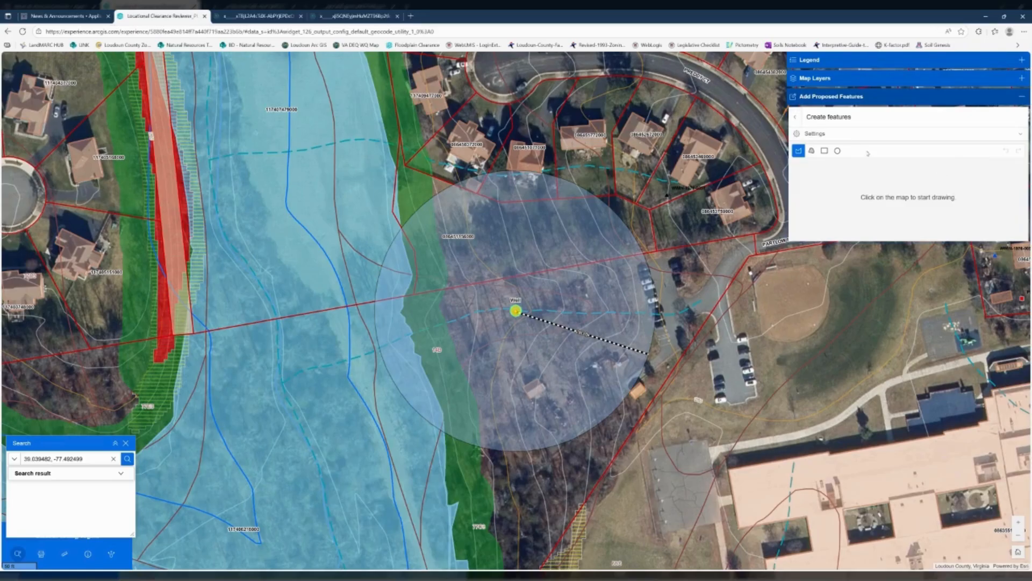
click(797, 117)
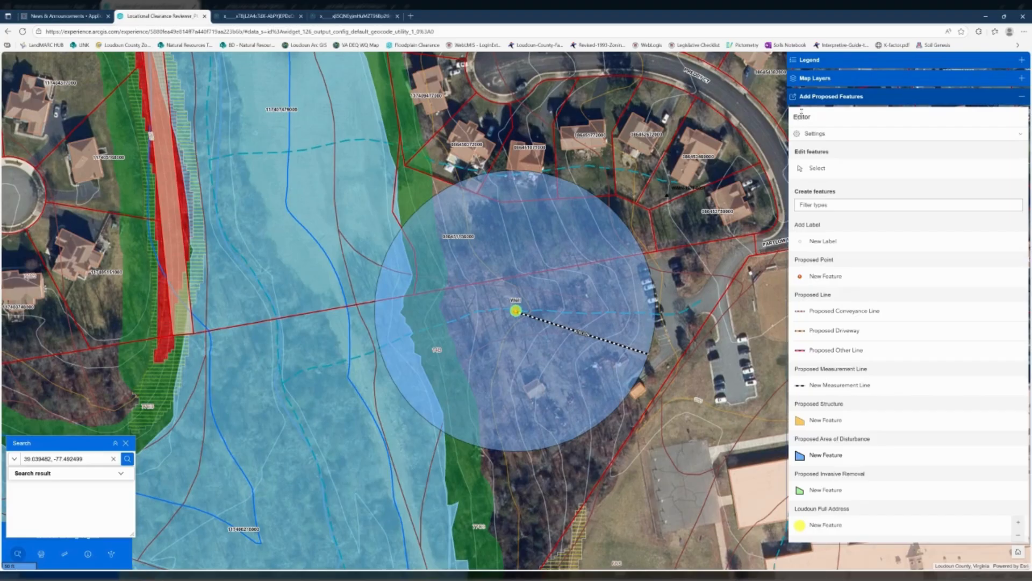
- Hide the labels of the Proposed Area of Disturbance map layer
click(1022, 97)
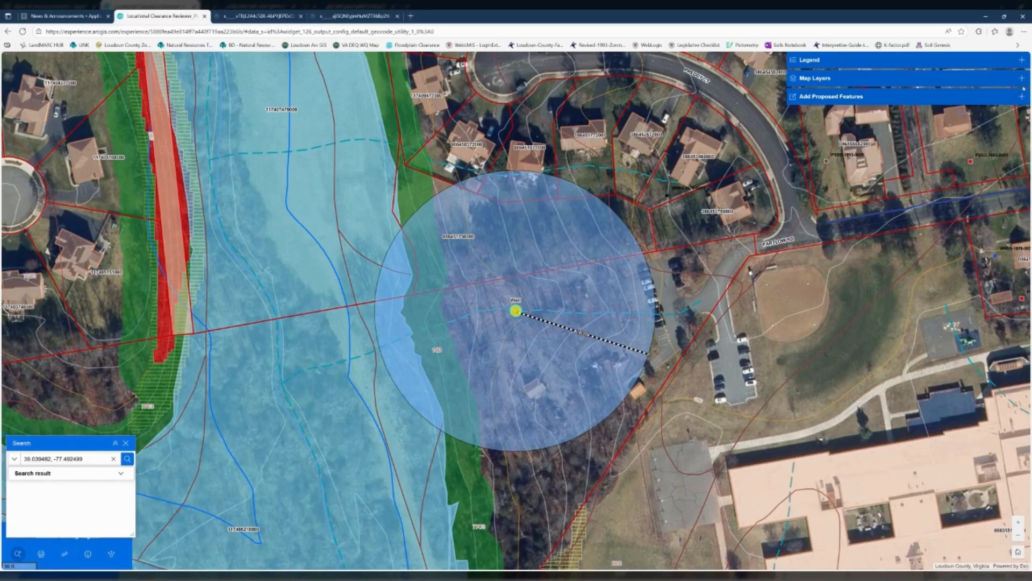
click(1022, 78)
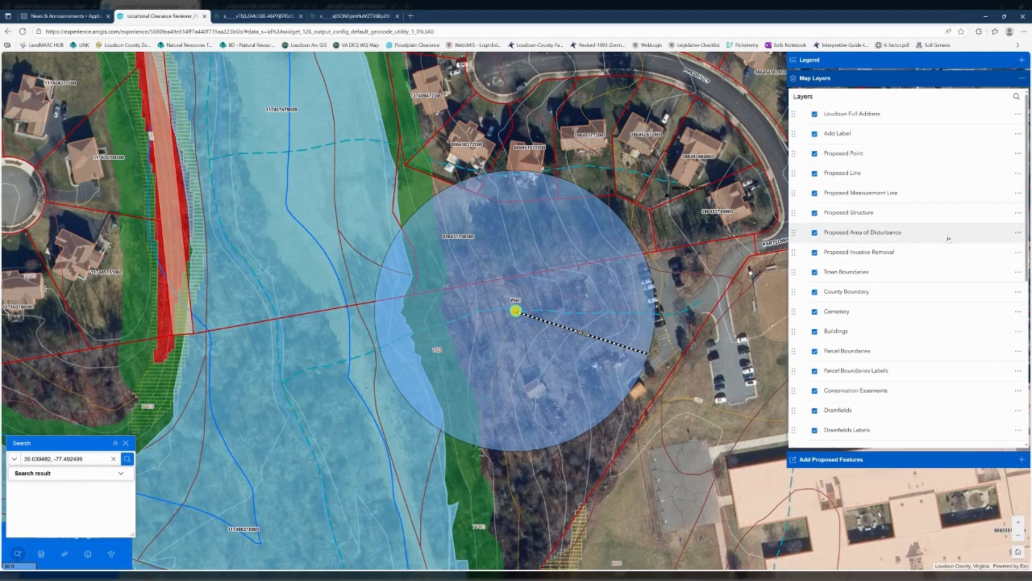
click(1019, 234)
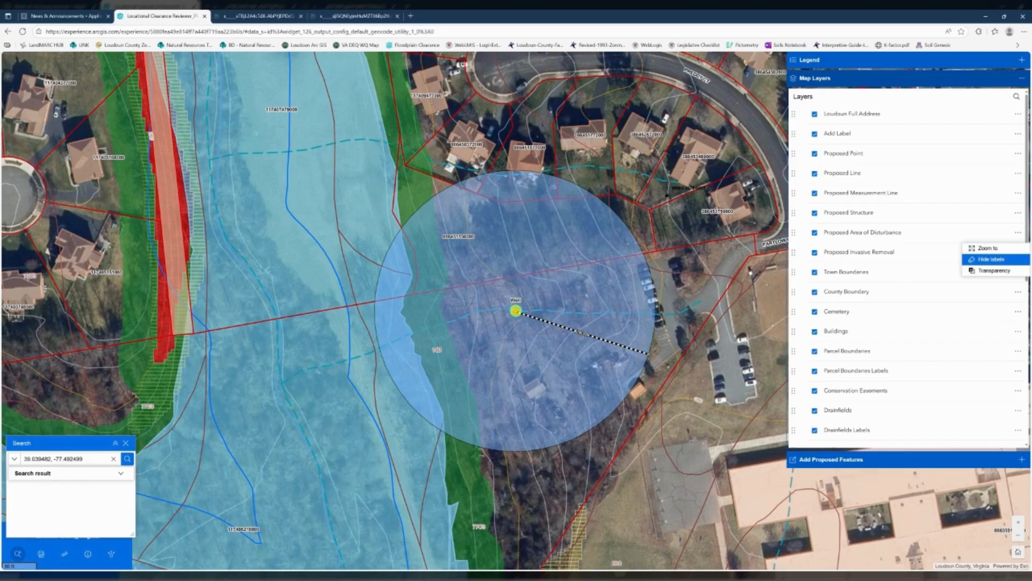
click(1002, 259)
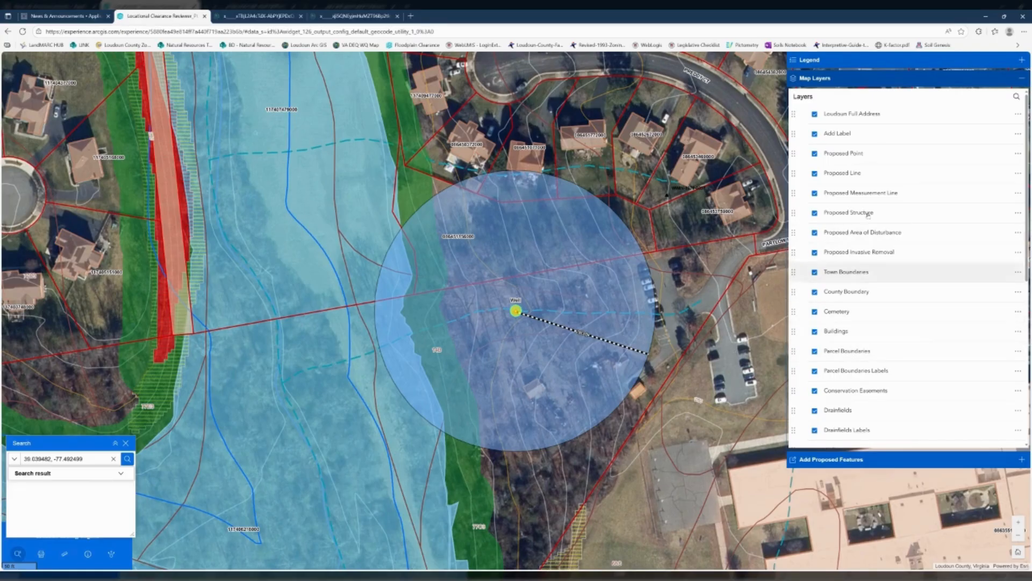
- Move the Buildings layer directly above the Proposed Area of Disturbance layer in the layer order
click(793, 332)
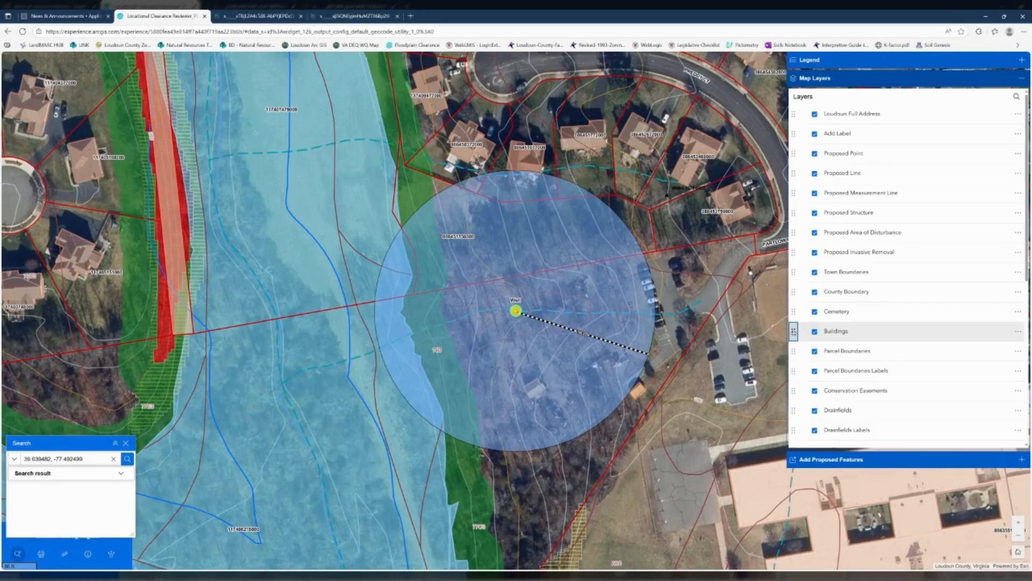
drag(793, 331, 793, 233)
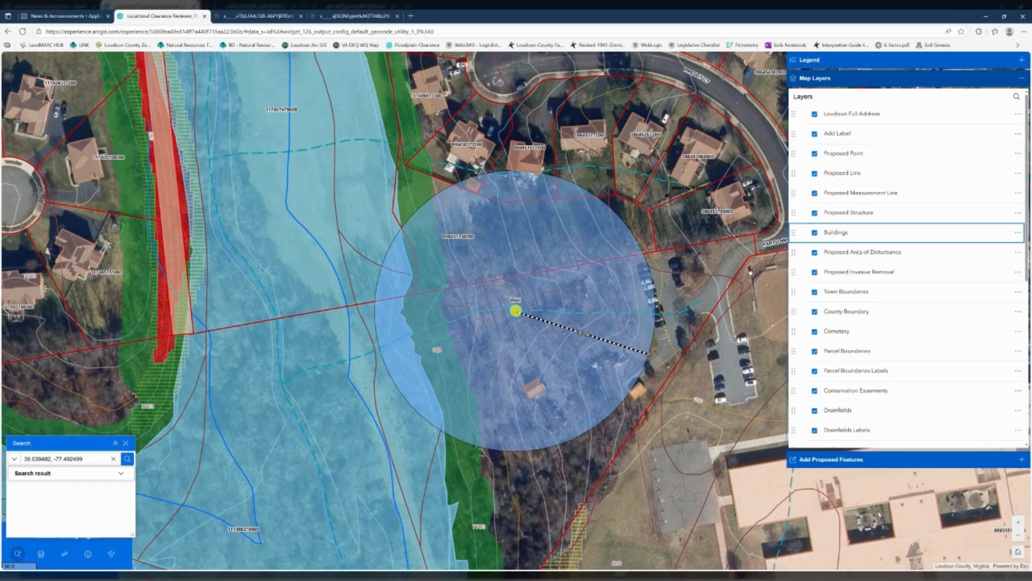
click(1022, 80)
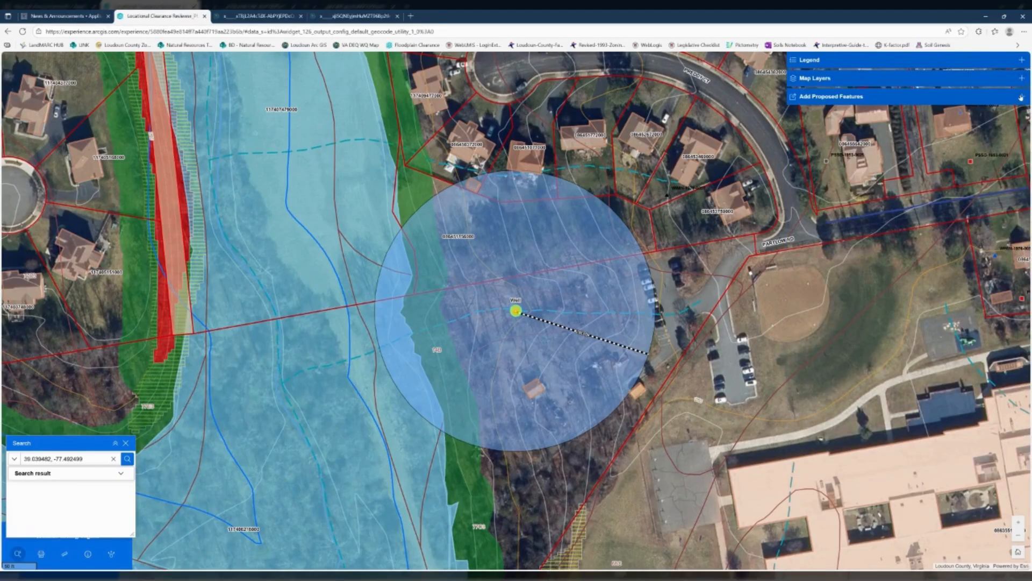
- Draw a proposed conveyance line about 109 ft long from the well south to the small existing structure, with one bend
click(1022, 97)
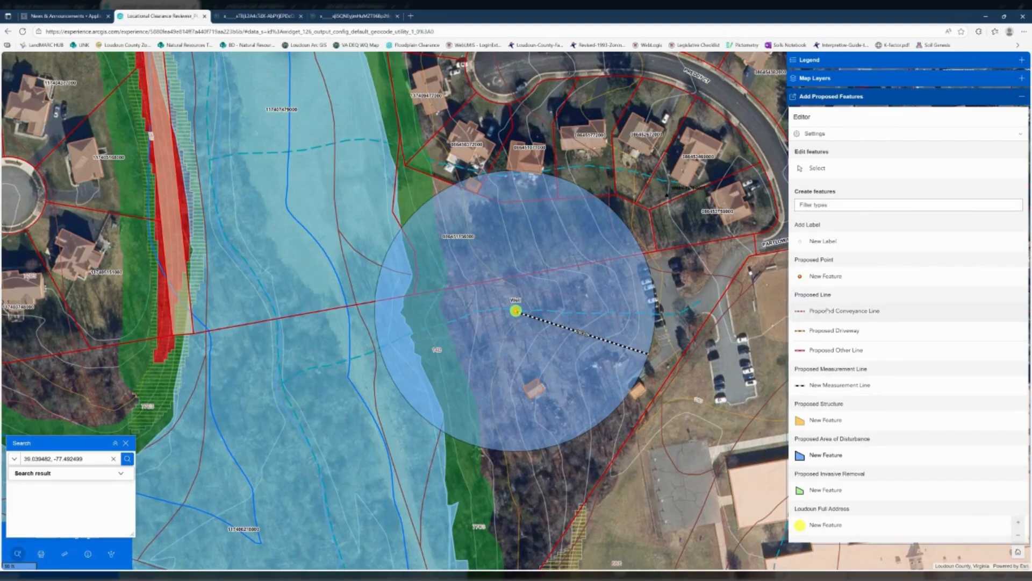
click(866, 316)
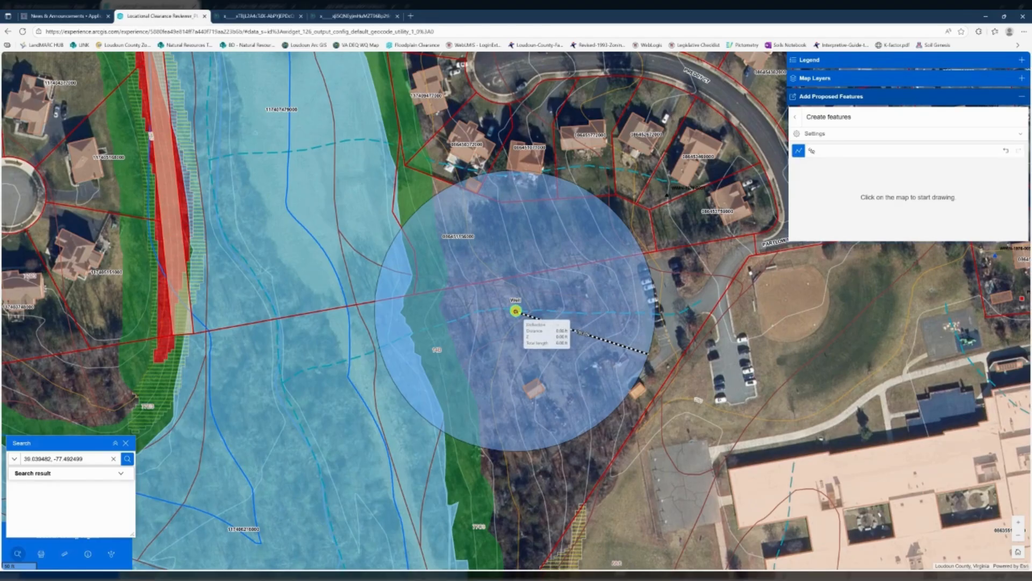
click(516, 310)
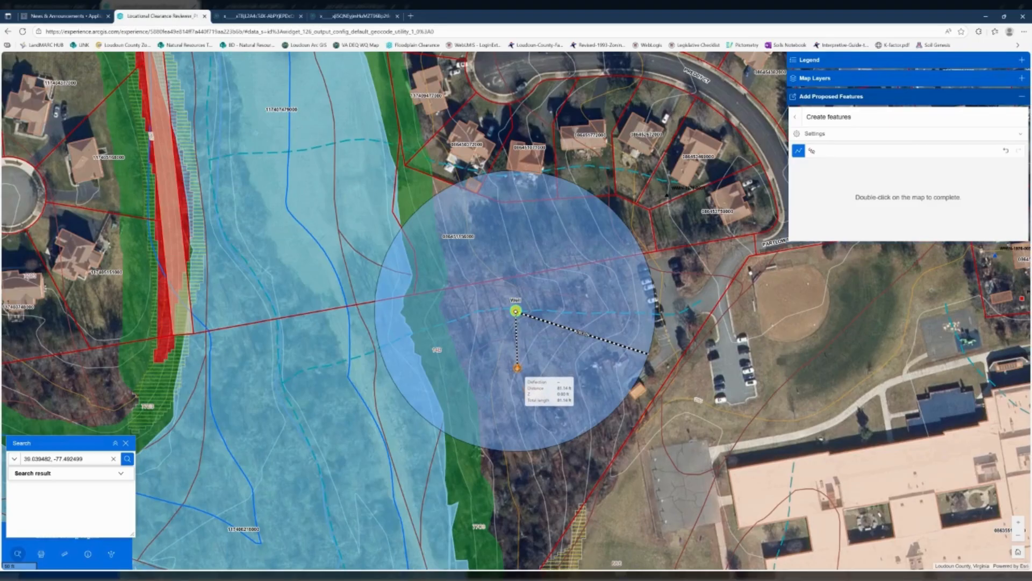
click(517, 368)
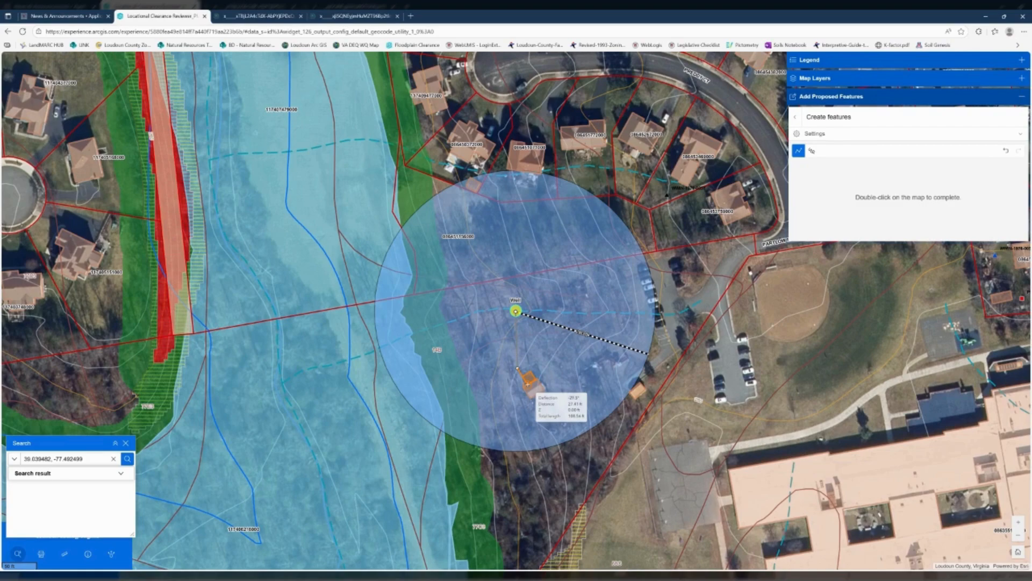
double_click(529, 384)
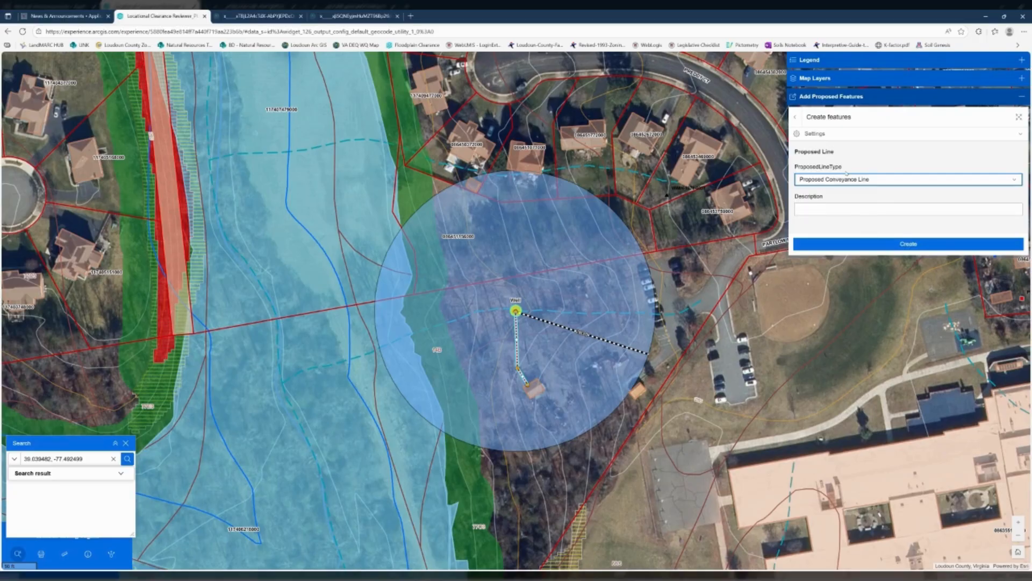
- Keep the line type as Proposed Conveyance Line, describe it as "Pipe to structure" and create the feature
click(865, 179)
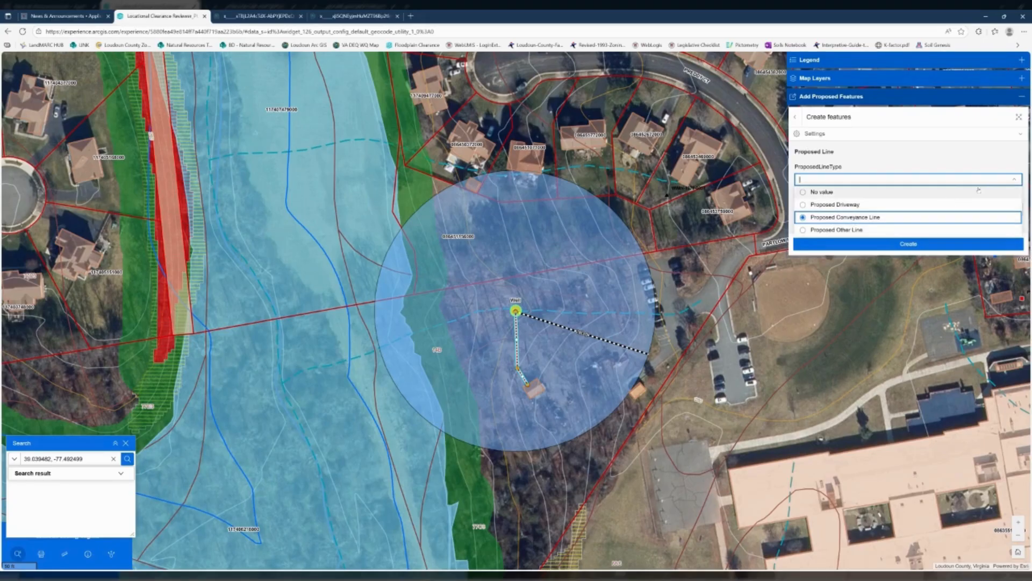
click(854, 218)
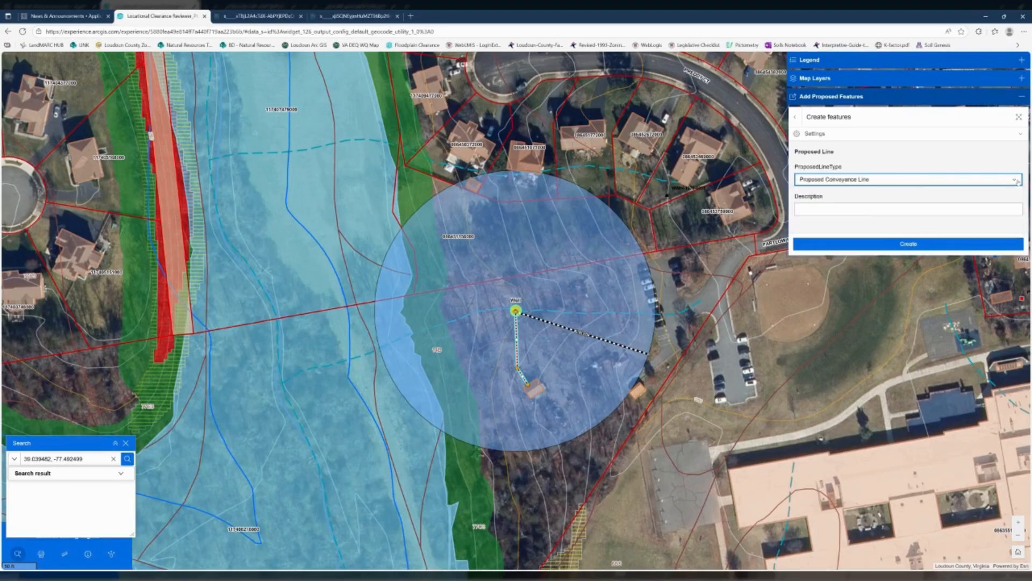
click(864, 208)
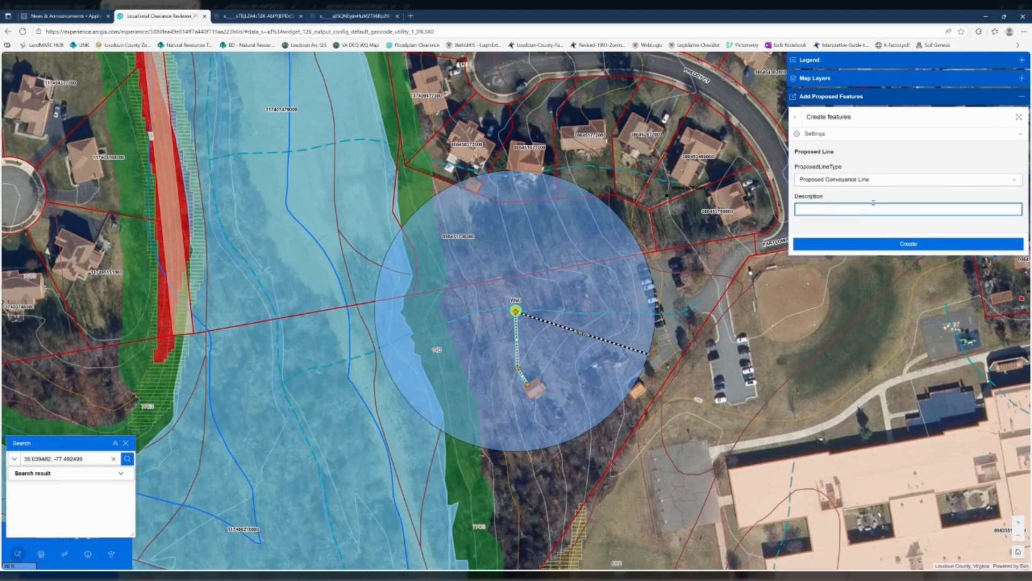
text(Pipe to structure)
click(890, 243)
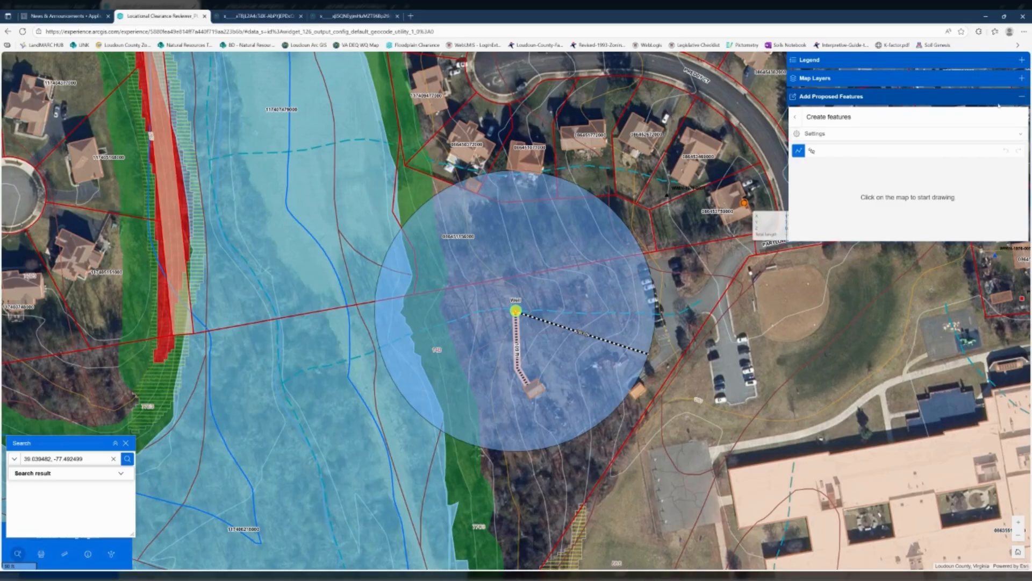
click(1022, 99)
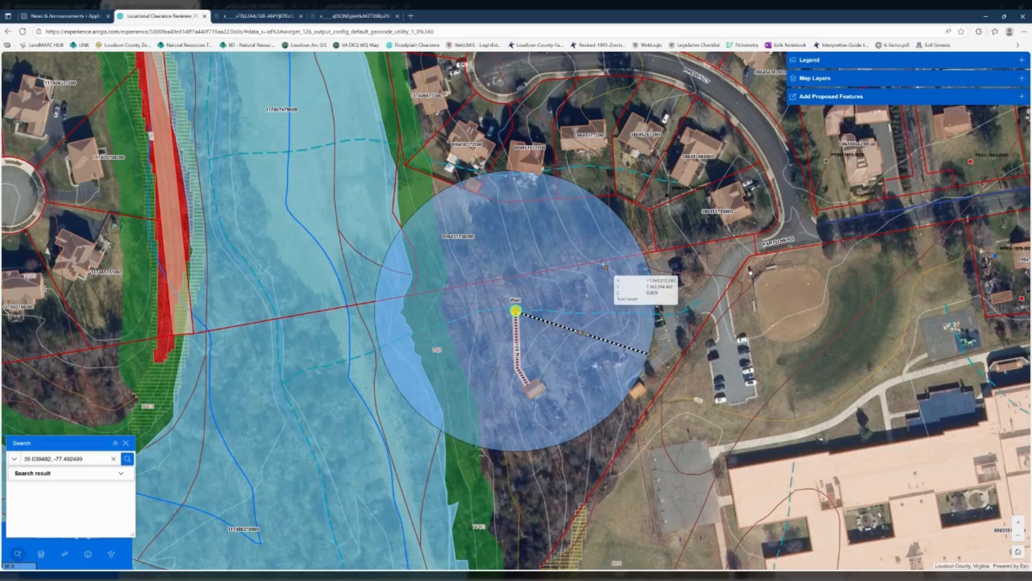
- Close the search and set the print template to Tabloid ANSI B Landscape
click(126, 443)
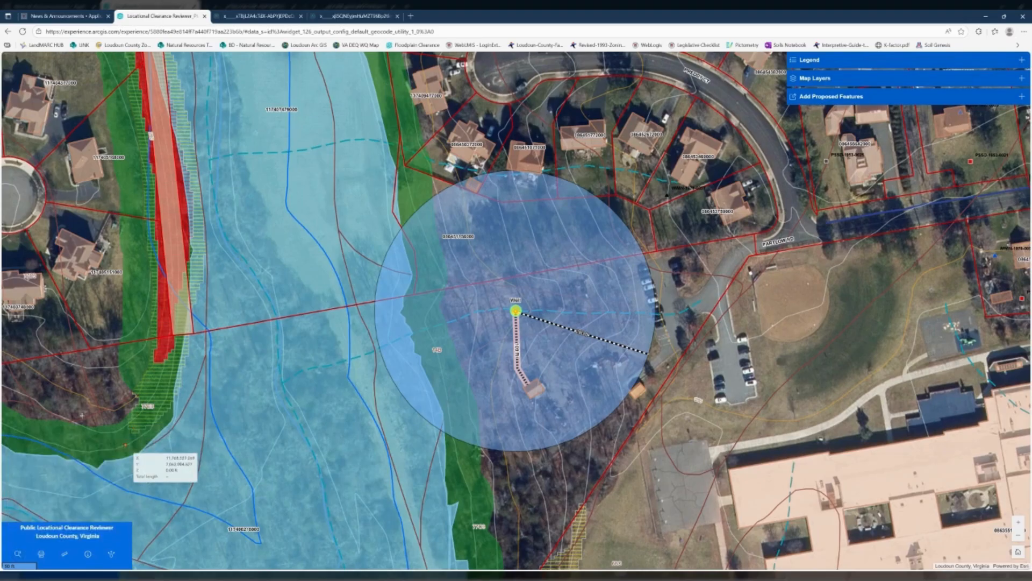
click(40, 554)
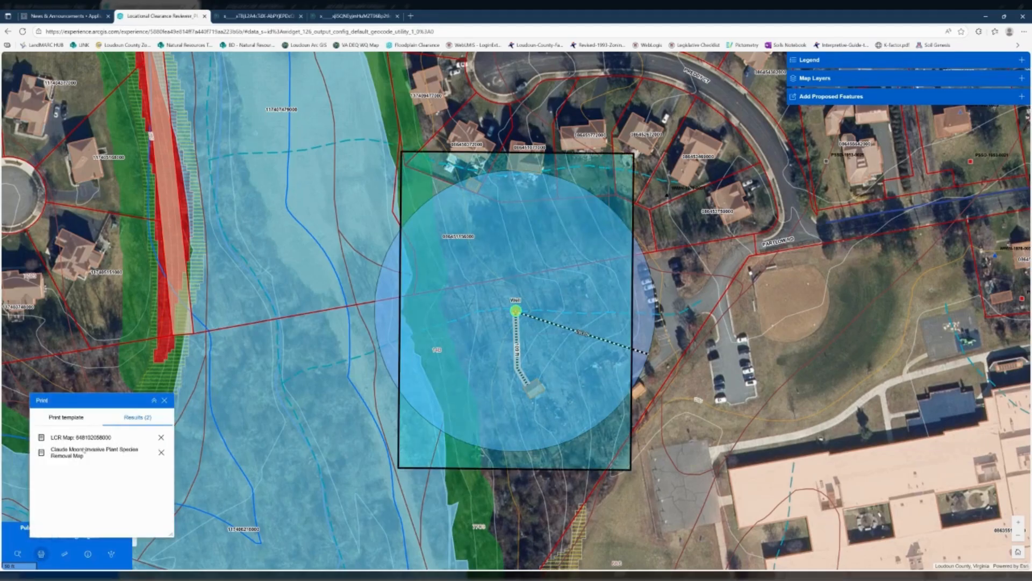
click(72, 418)
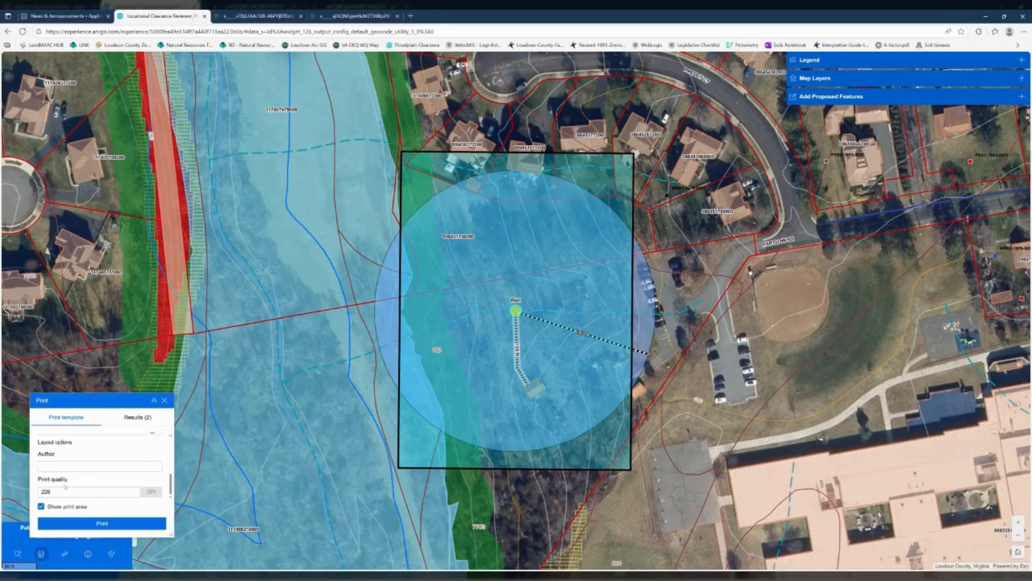
scroll(65, 487, up, 3)
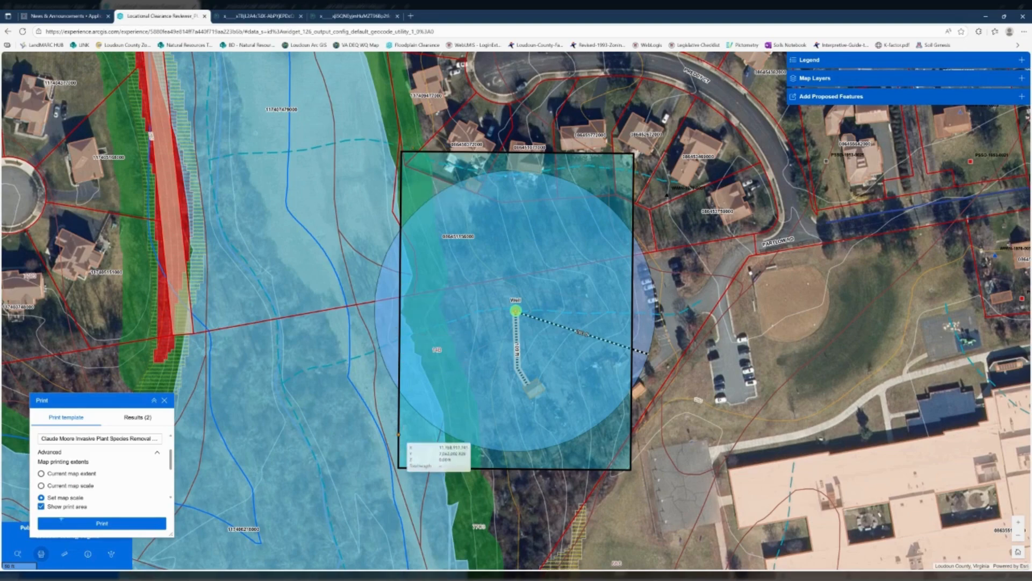
scroll(95, 463, up, 1)
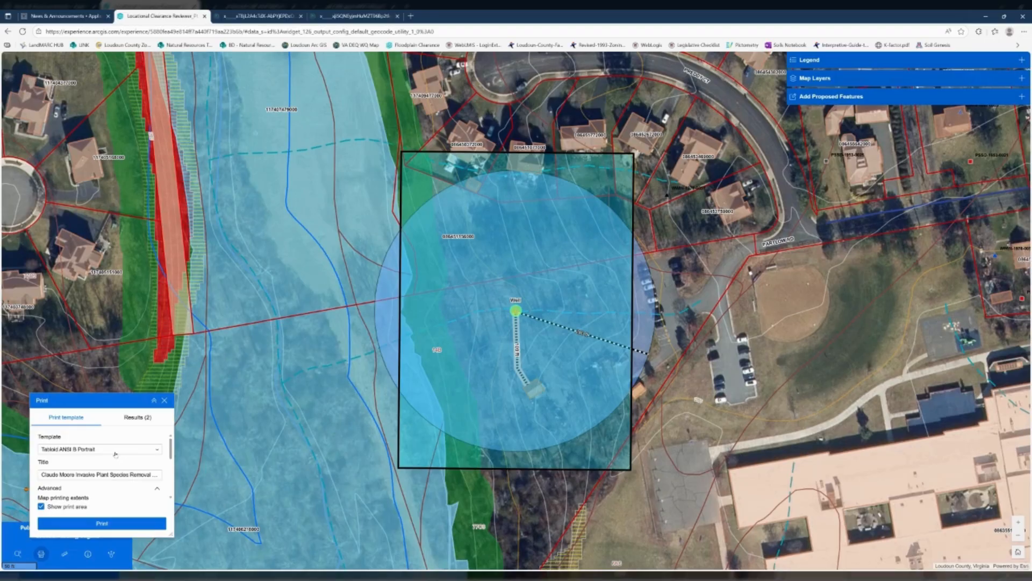
click(115, 454)
click(115, 462)
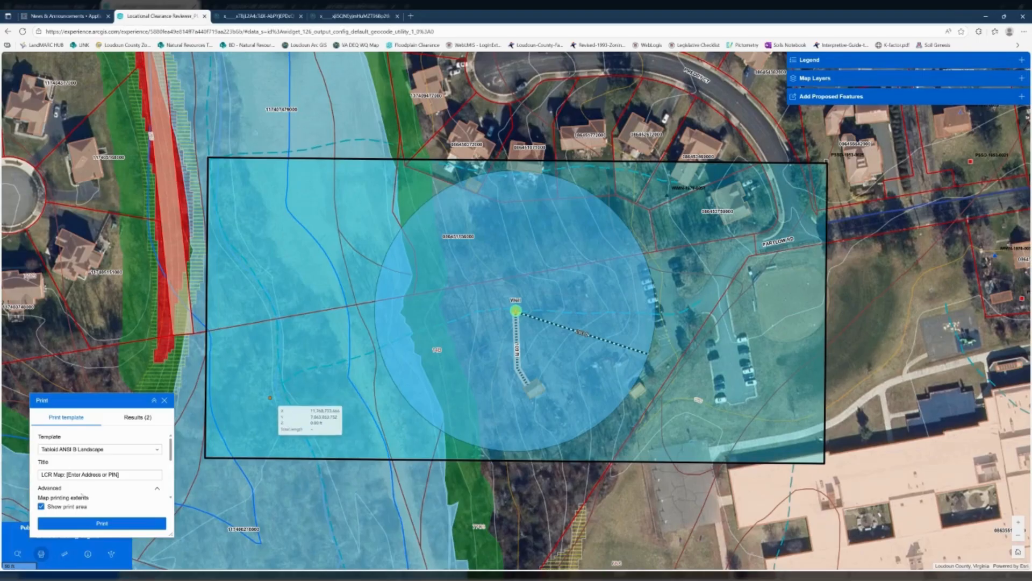
- Try the current map extent as the map printing extent
scroll(83, 473, down, 3)
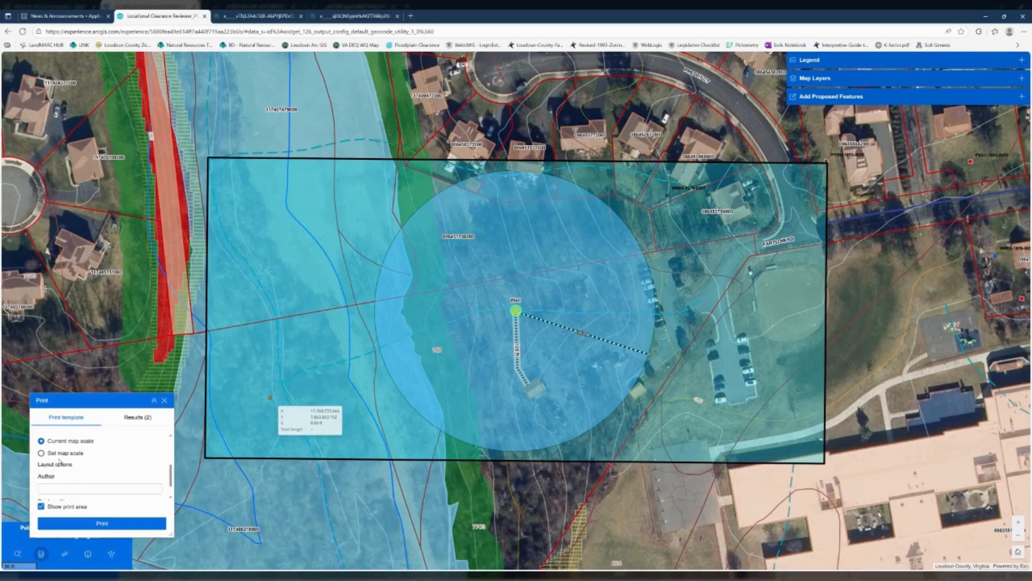
scroll(60, 462, up, 4)
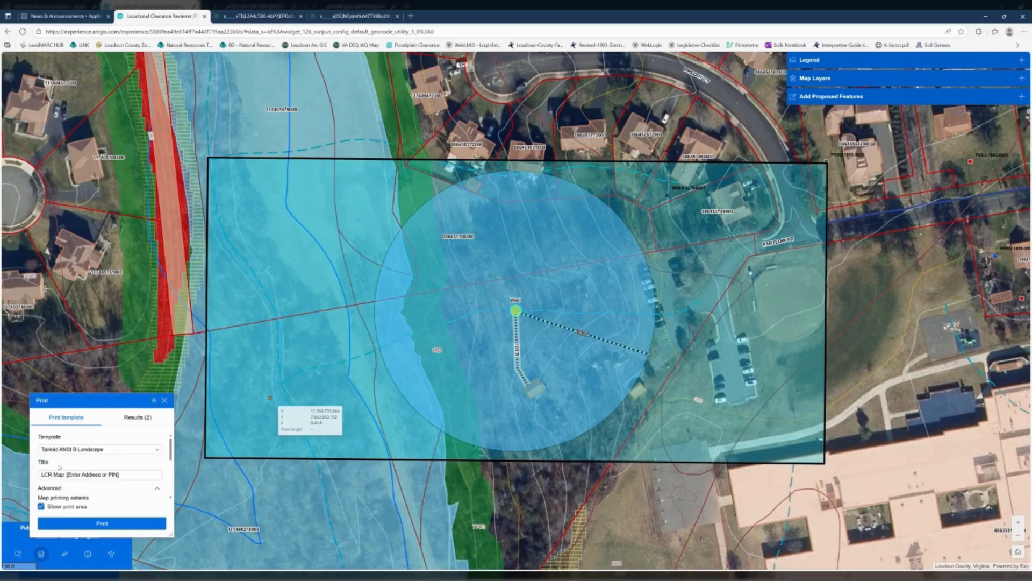
scroll(54, 467, down, 2)
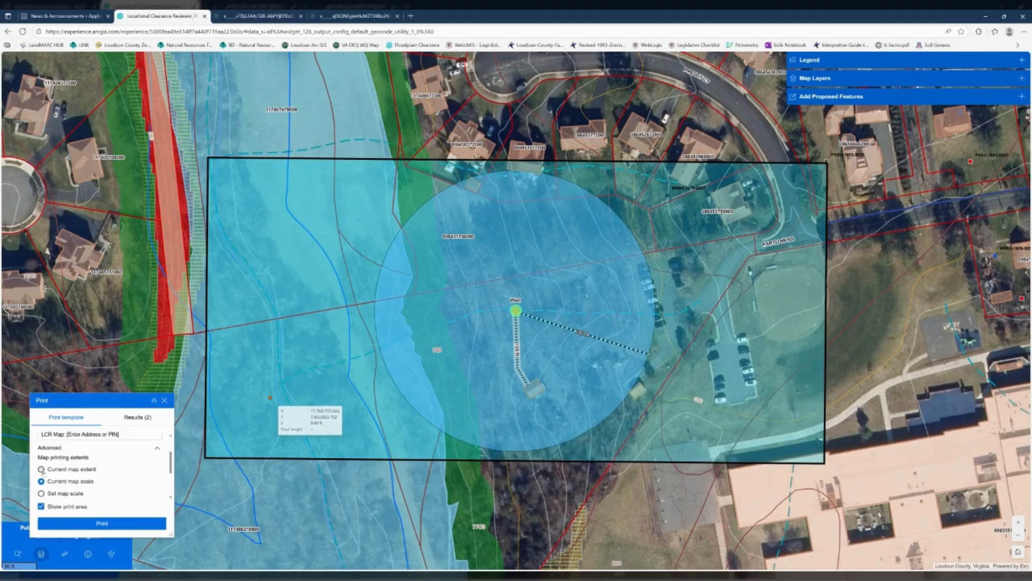
click(42, 470)
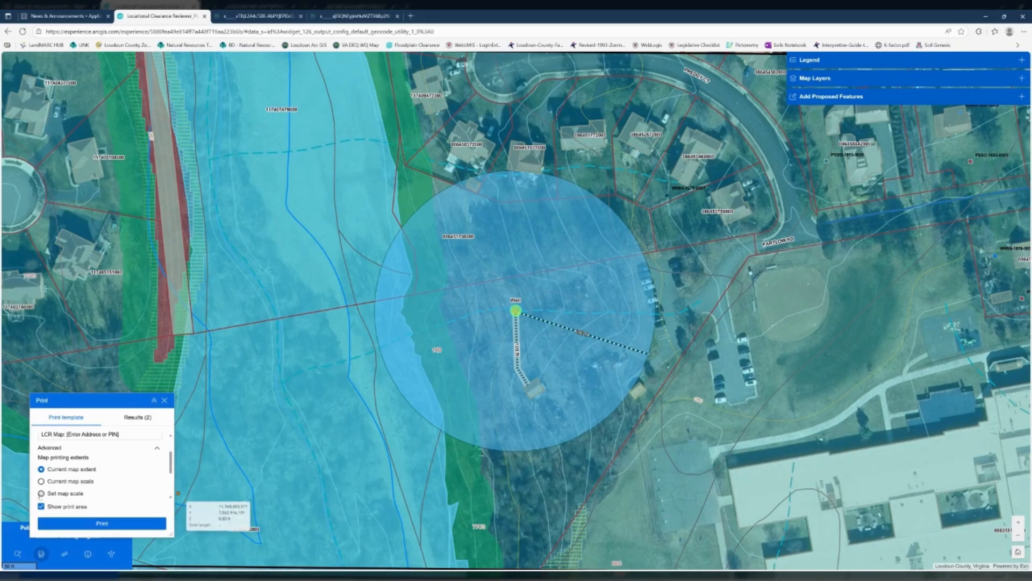
- Set the map printing extent to a fixed map scale of 1000
click(41, 493)
scroll(92, 489, down, 3)
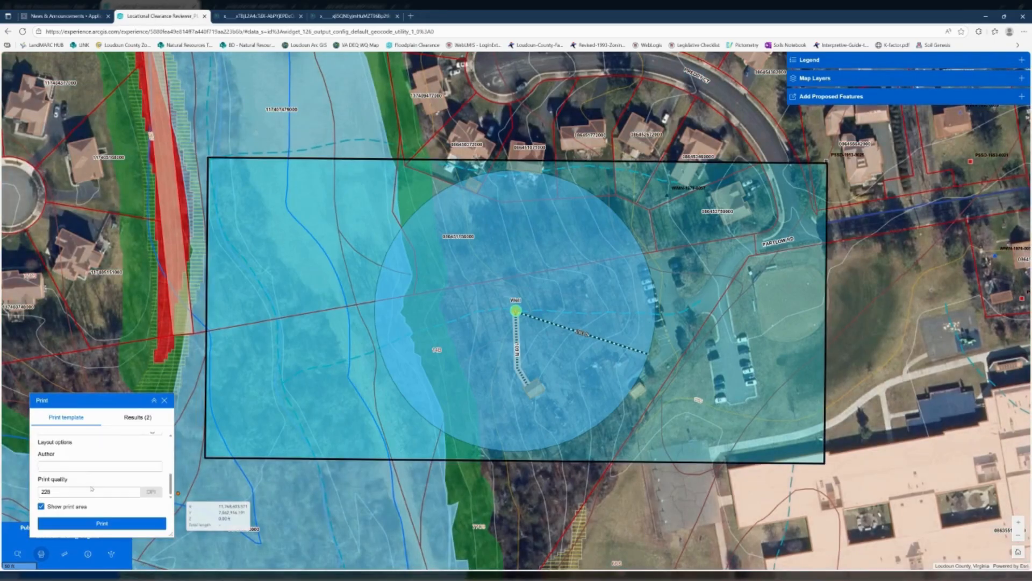
scroll(87, 466, up, 3)
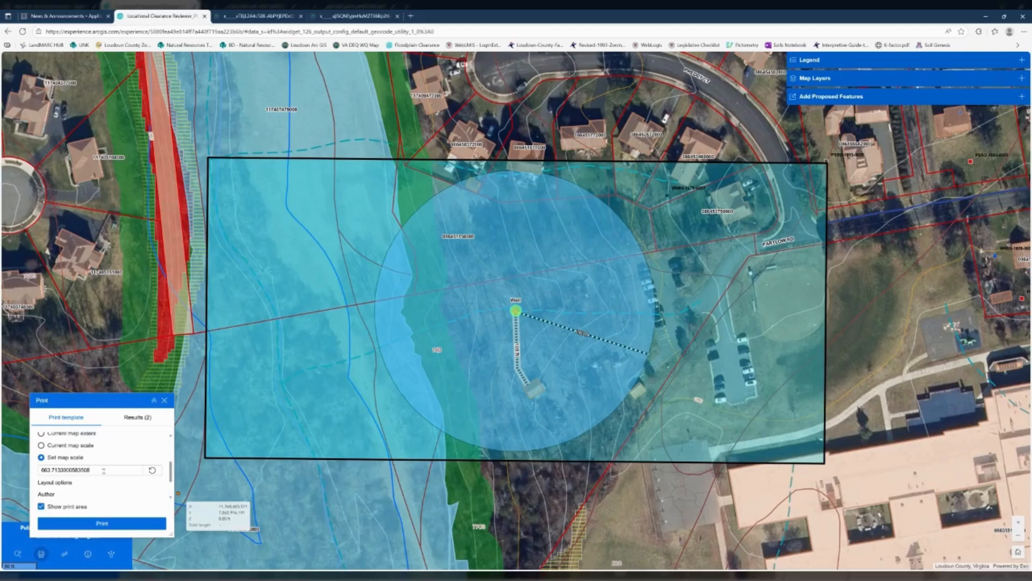
drag(103, 470, 47, 469)
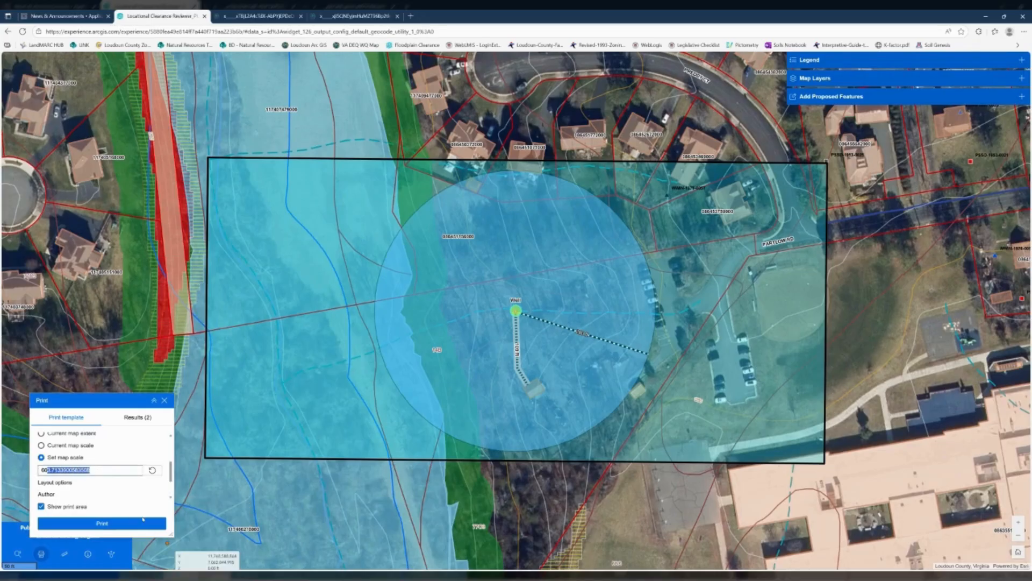
key(BackSpace)
key(BackSpace)
key(BackSpace)
text(1000)
key(Return)
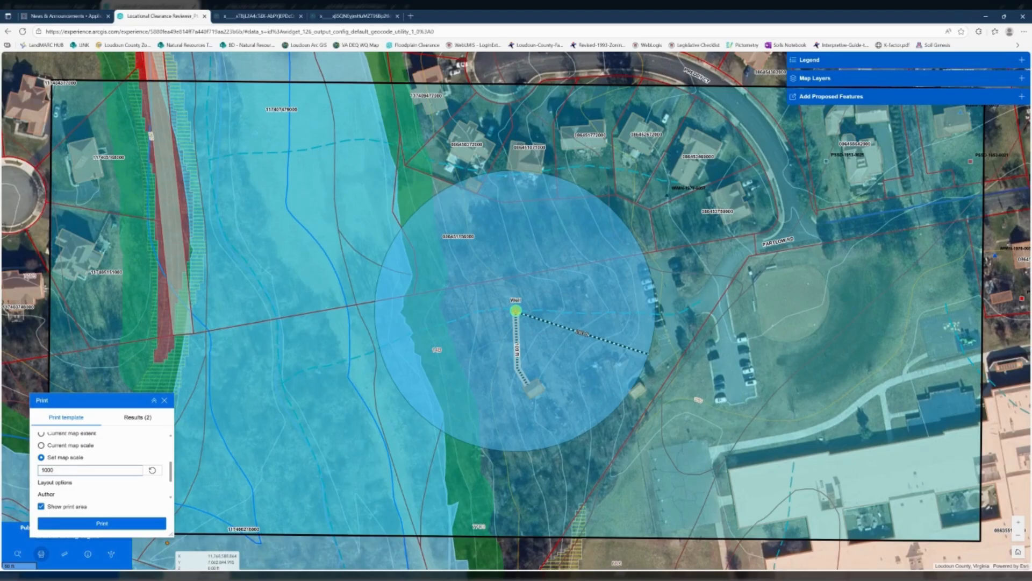
- Title the print "LCR Map: Well at Ashburn Park"
scroll(113, 463, up, 5)
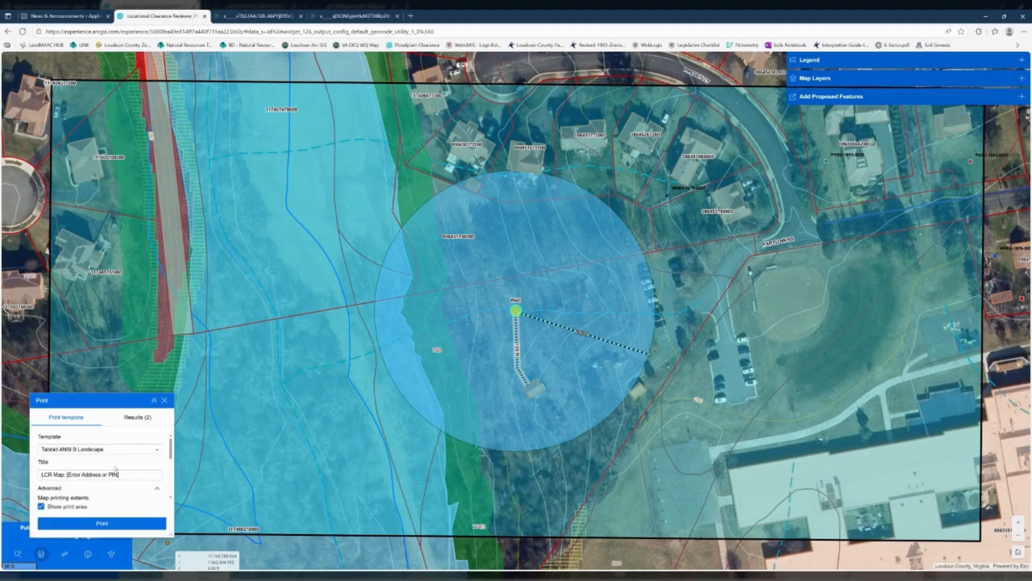
drag(120, 474, 66, 475)
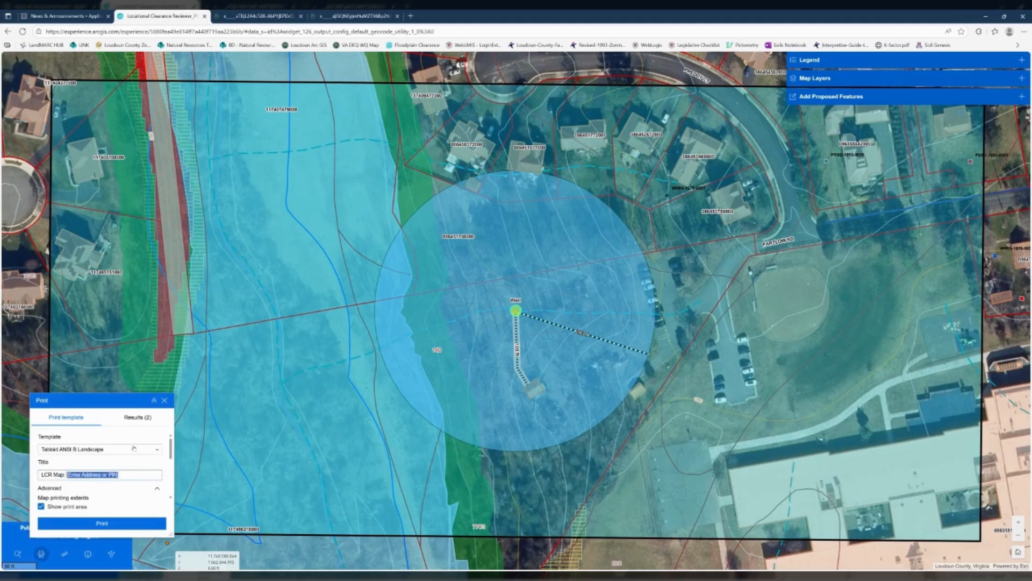
key(BackSpace)
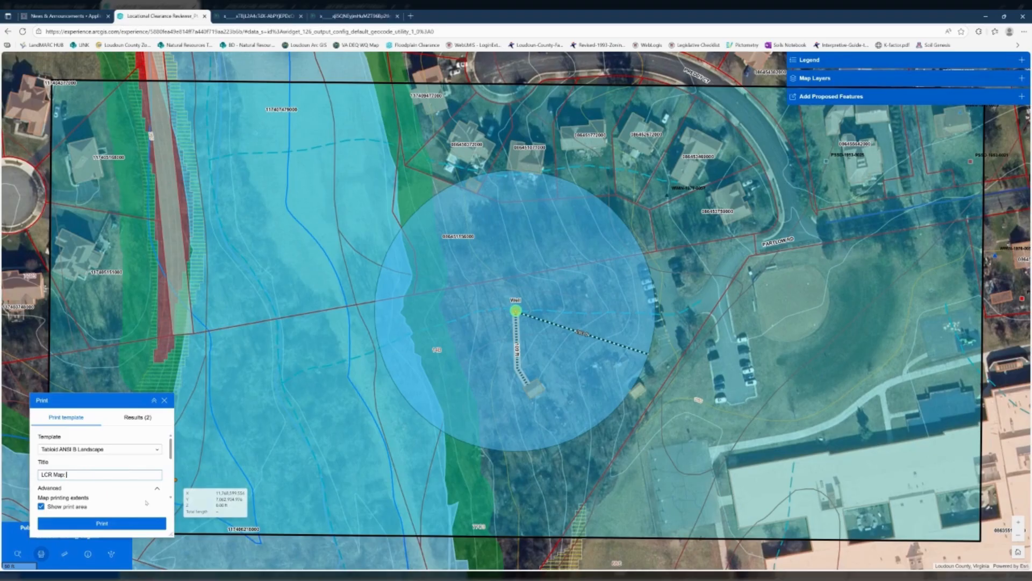
text(Well at Ashburn Park)
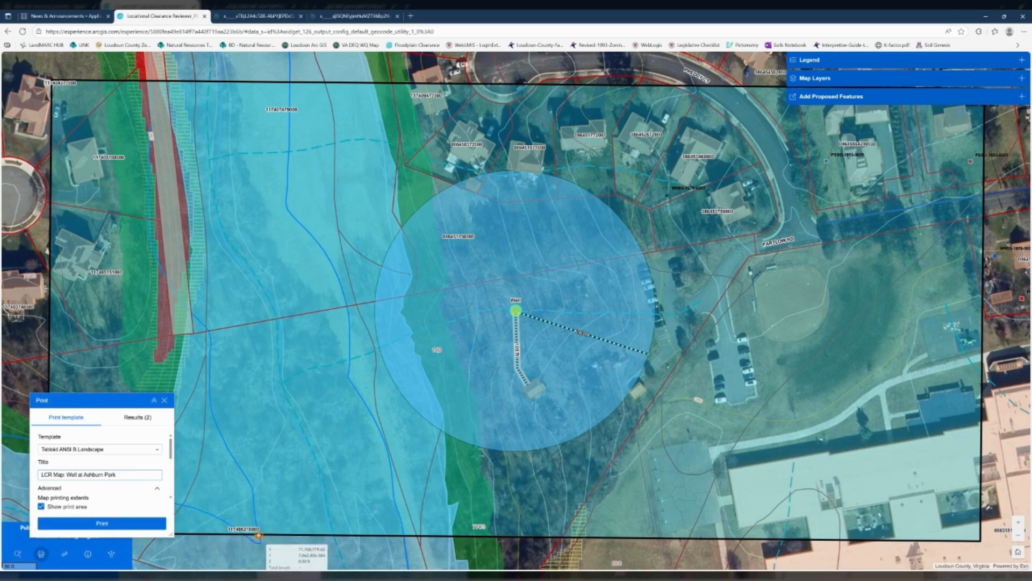
- Print the Ashburn Park well map and open the finished printout
scroll(137, 463, down, 4)
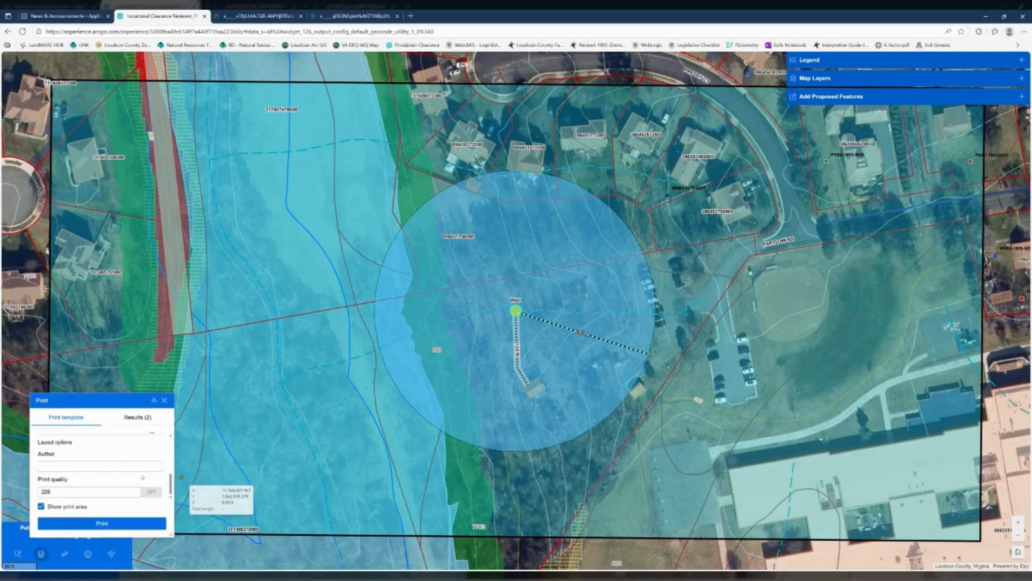
click(118, 525)
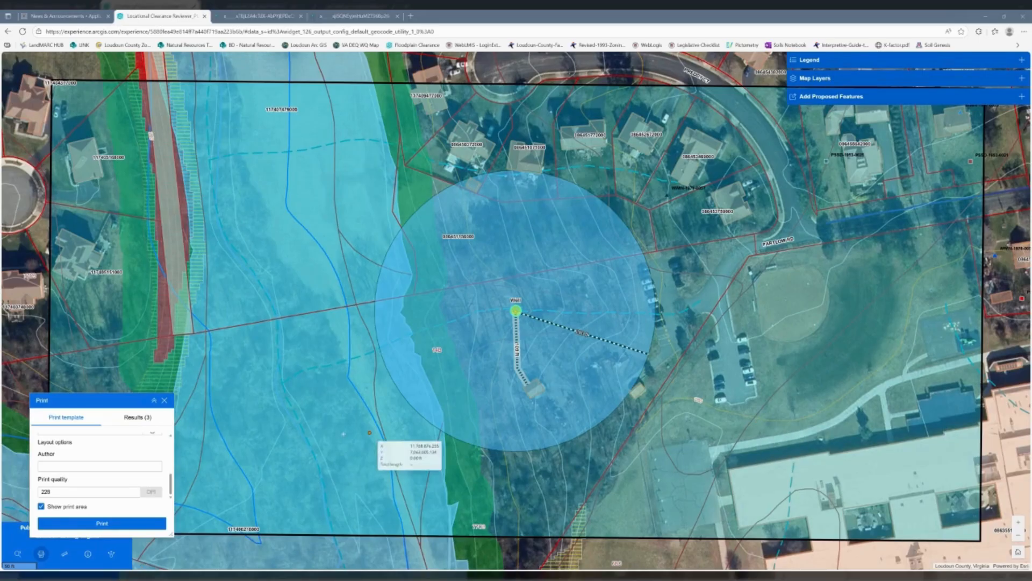
click(134, 419)
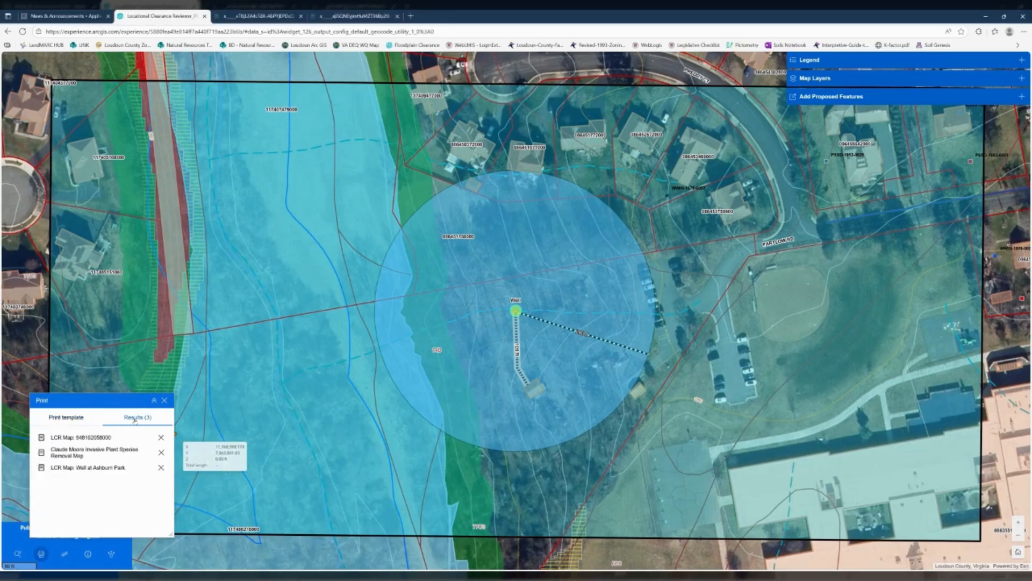
click(107, 468)
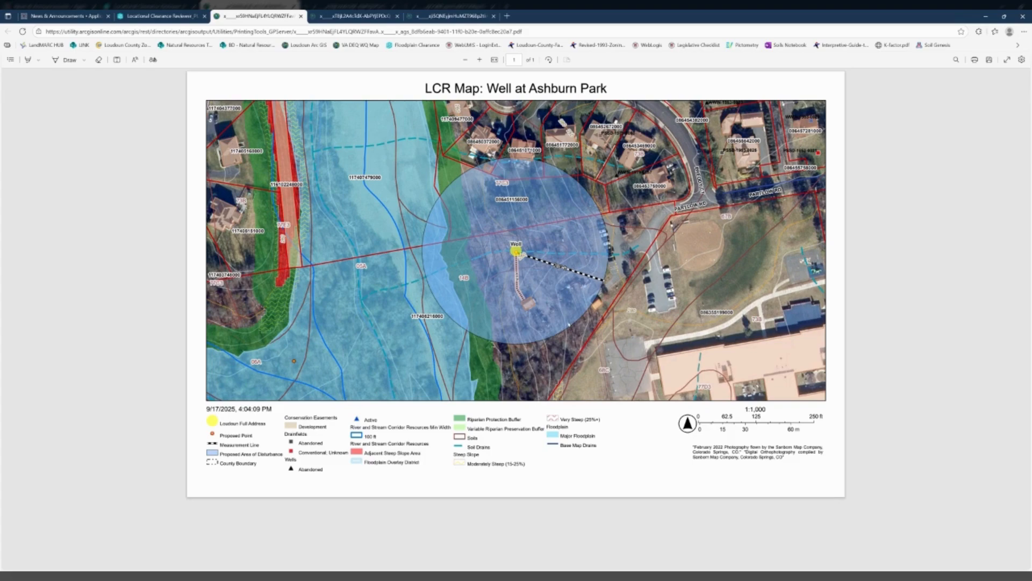
- Return to the interactive map, hide the print area and close the Print tool
click(169, 18)
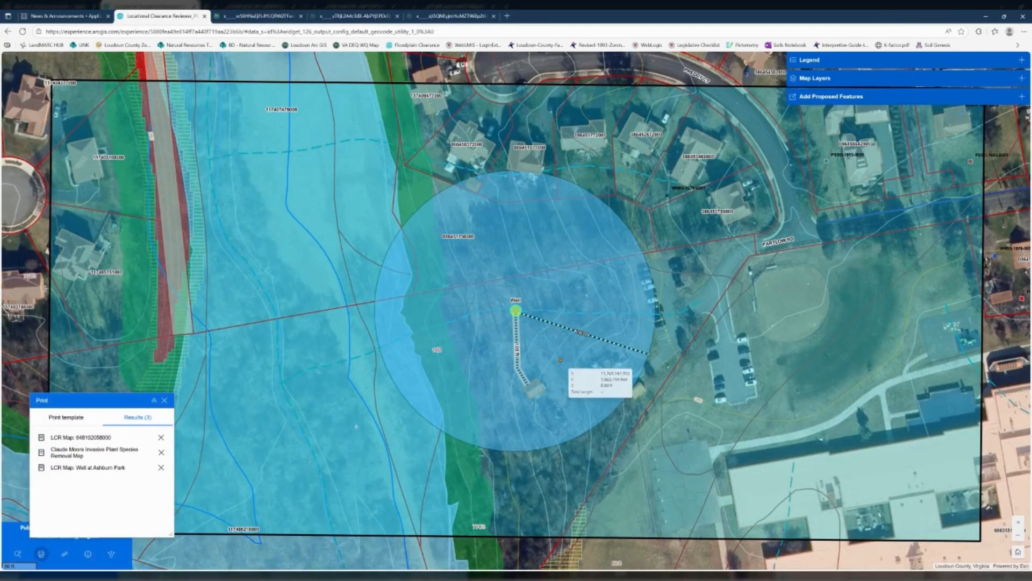
click(67, 417)
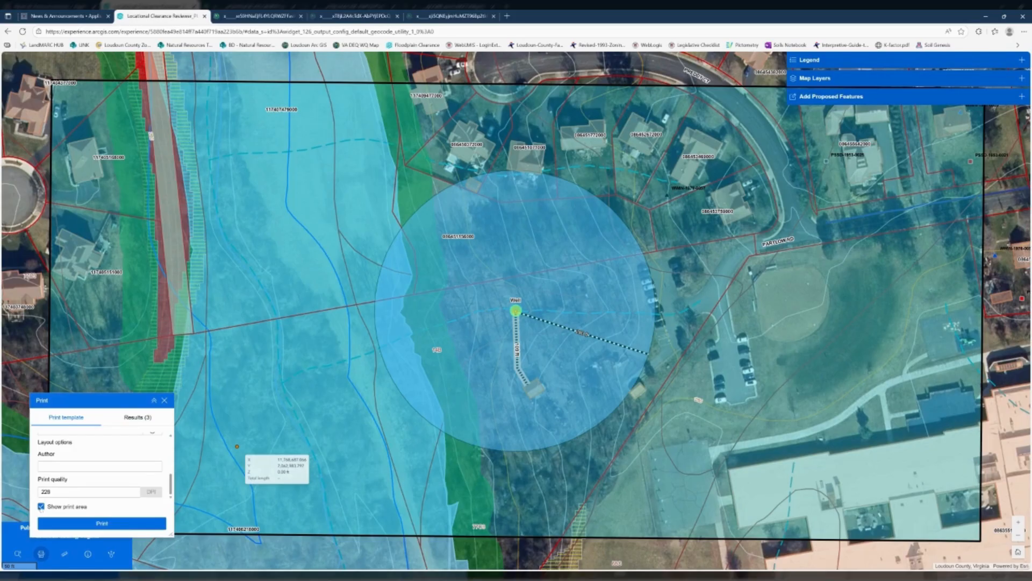
click(41, 507)
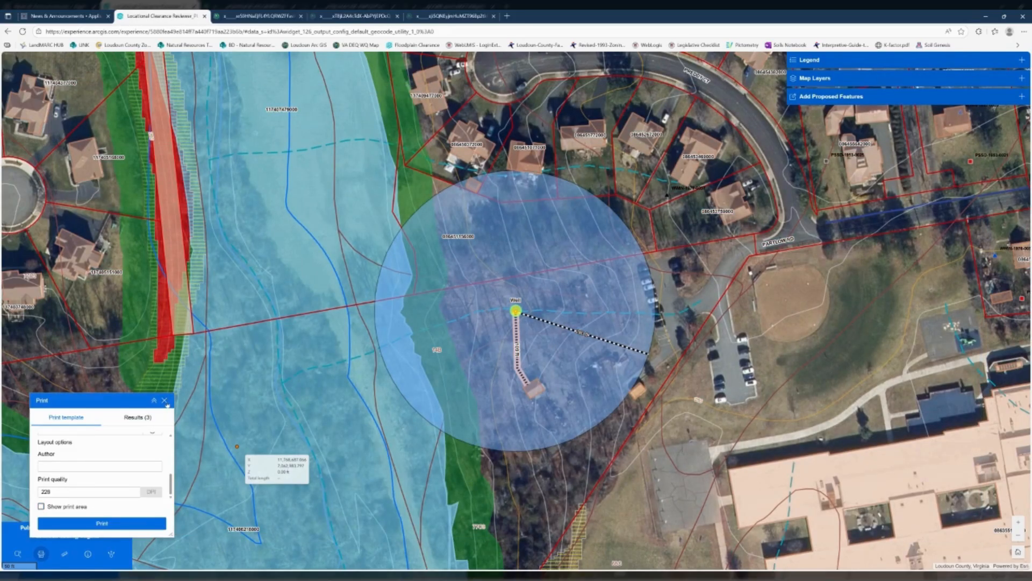
click(165, 401)
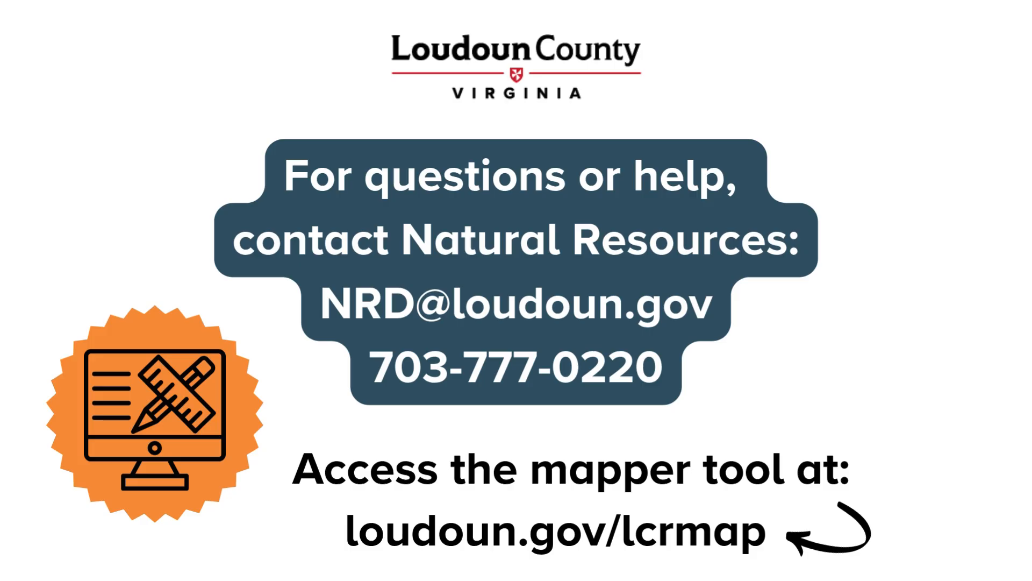